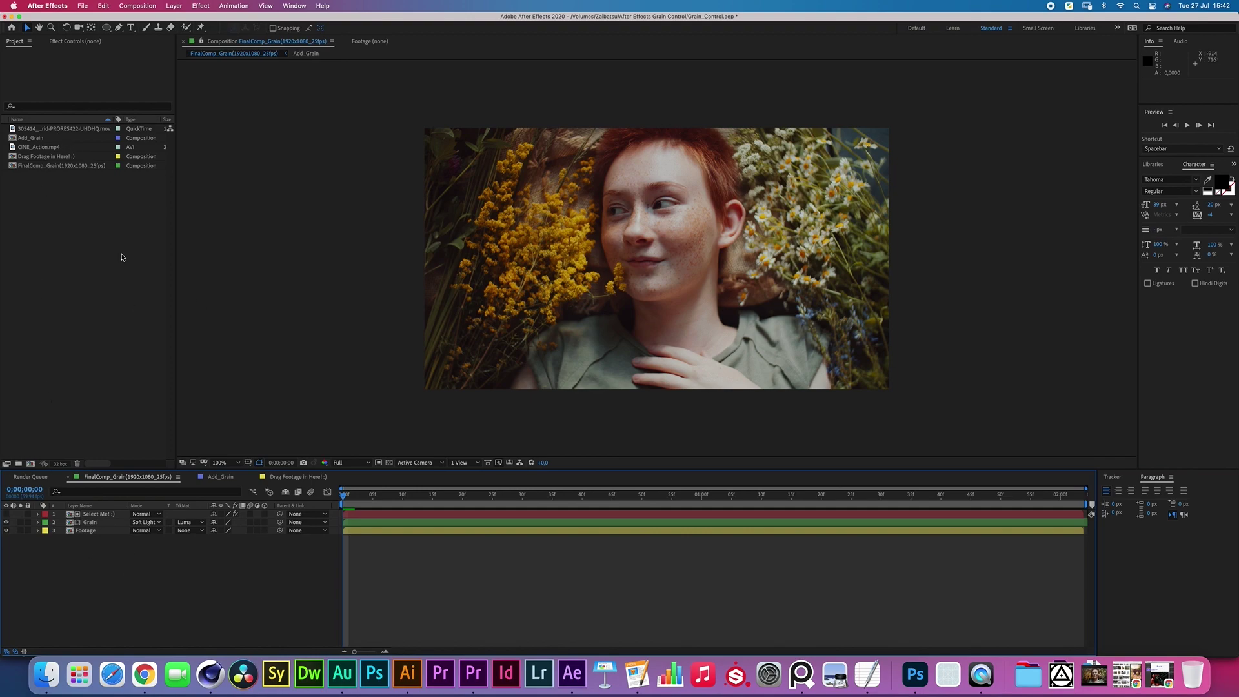
Inspect the Add_Grain, Drag Footage in Here! :) and FinalComp_Grain compositions.
left_click(61, 139)
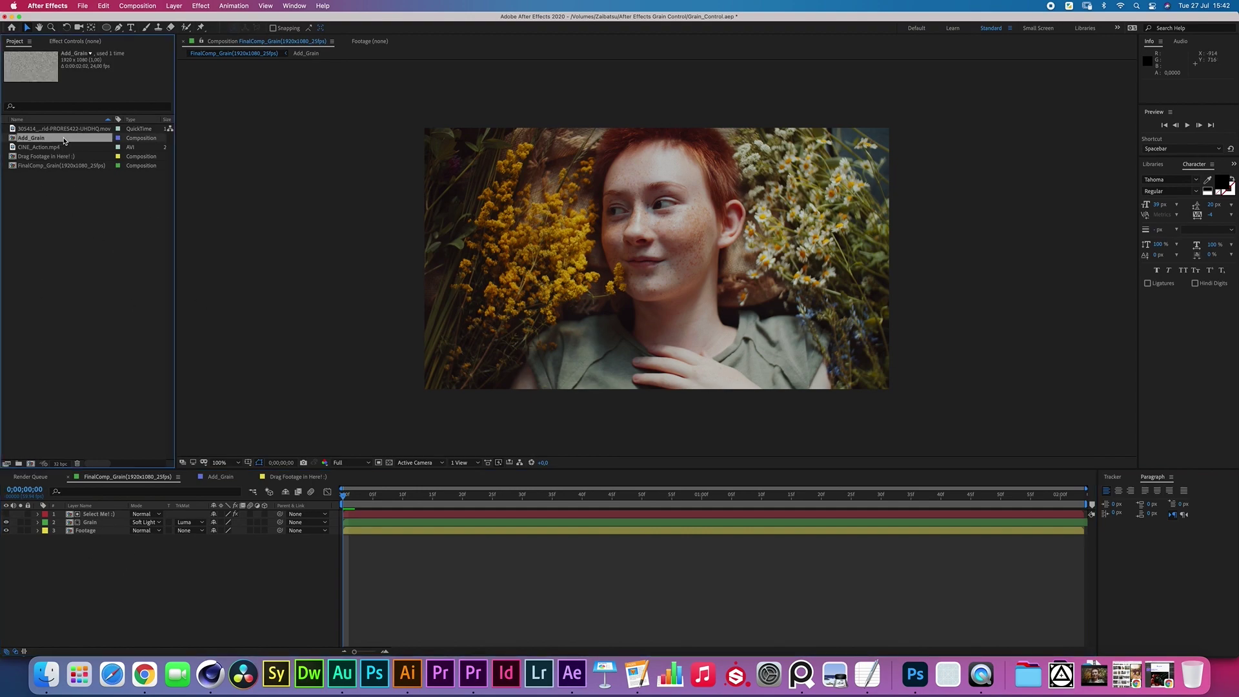
left_click(71, 157)
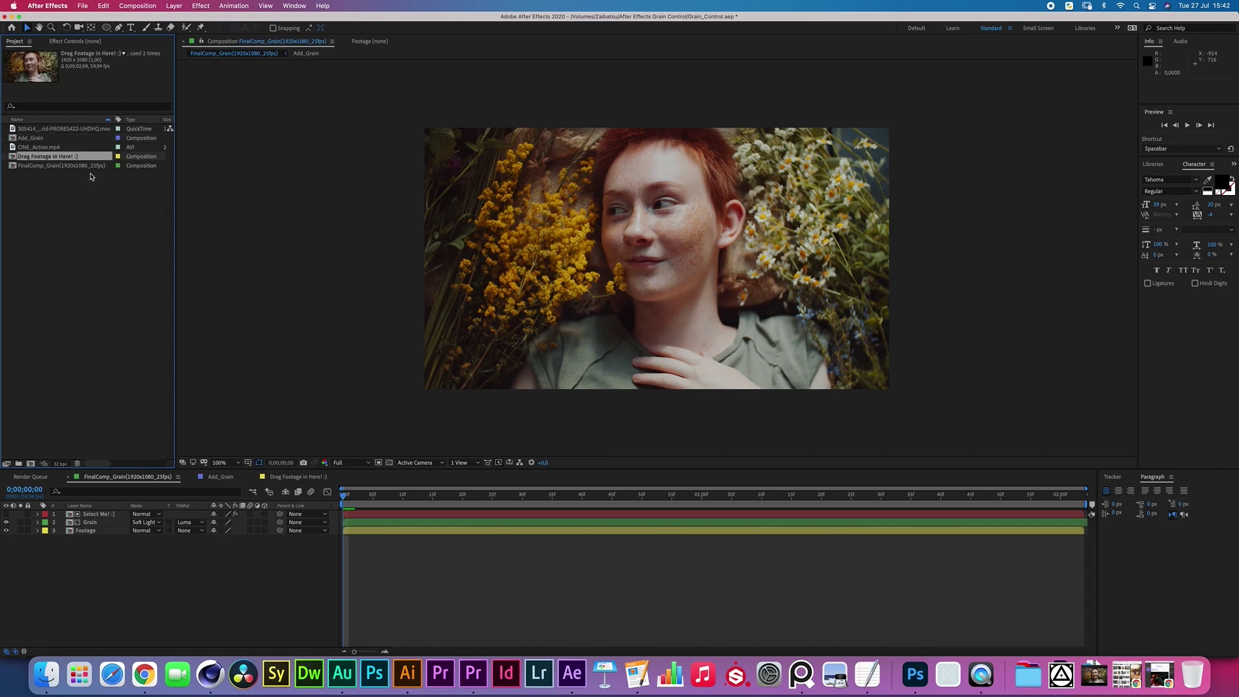
left_click(92, 166)
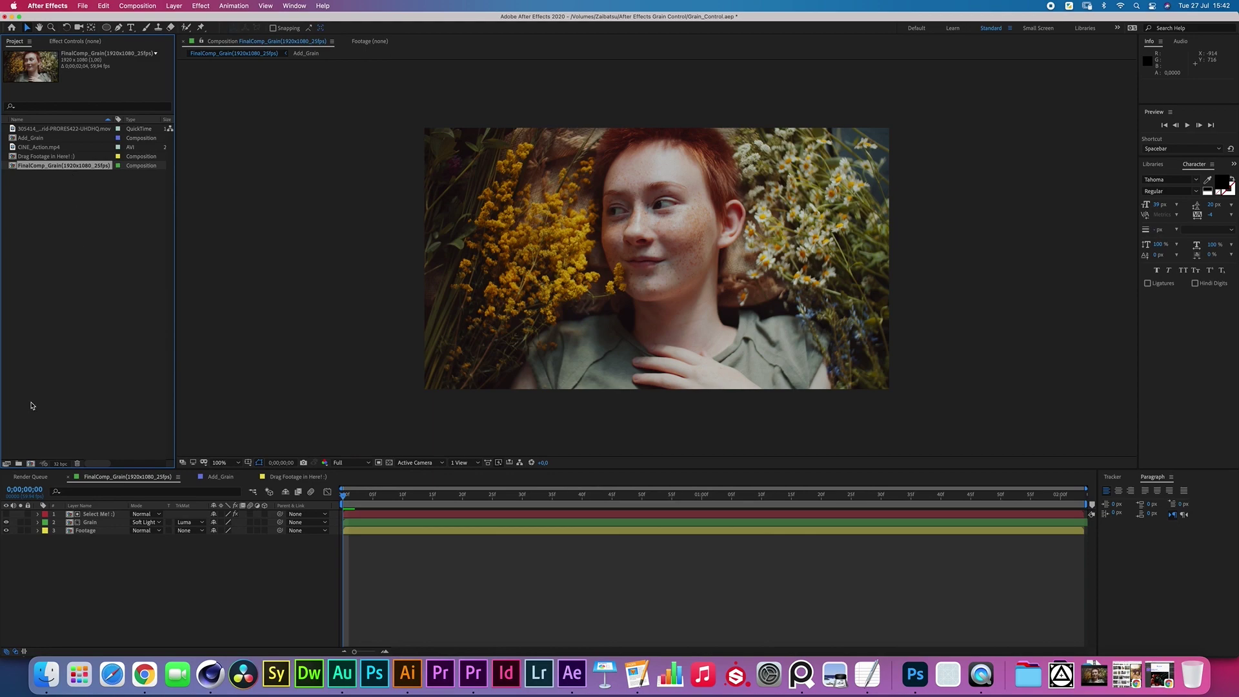
left_click(120, 586)
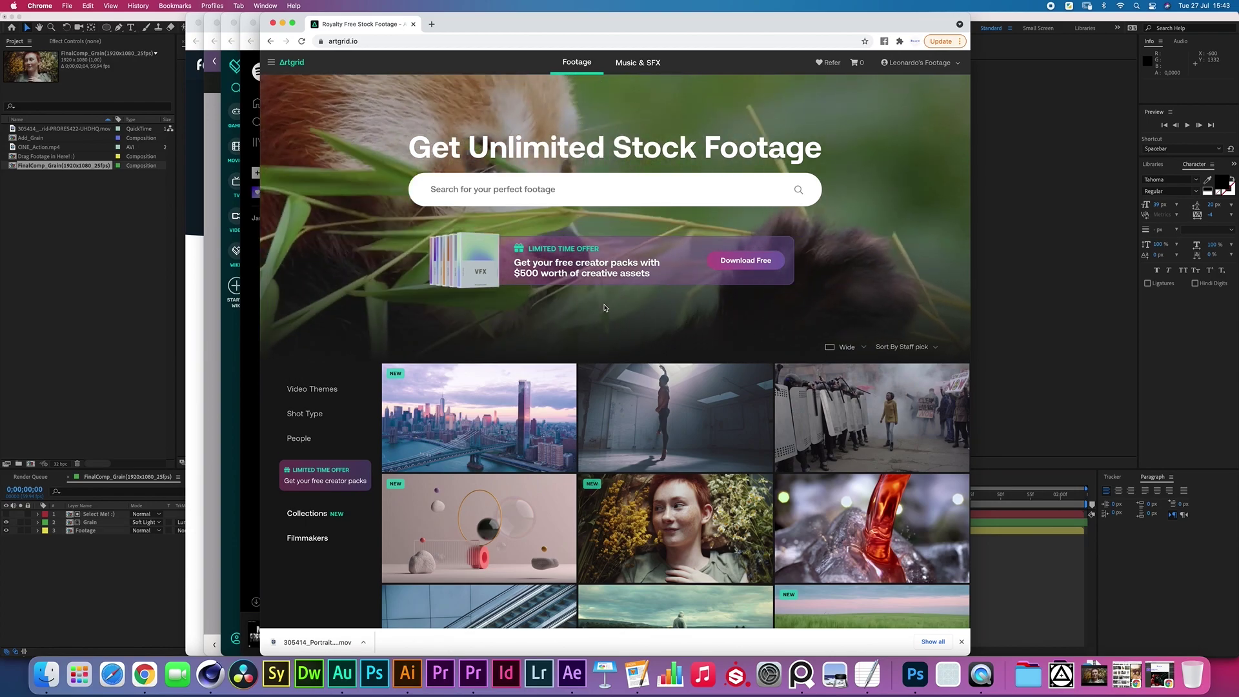
scroll(547, 424, "down", 1)
scroll(547, 424, "down", 5)
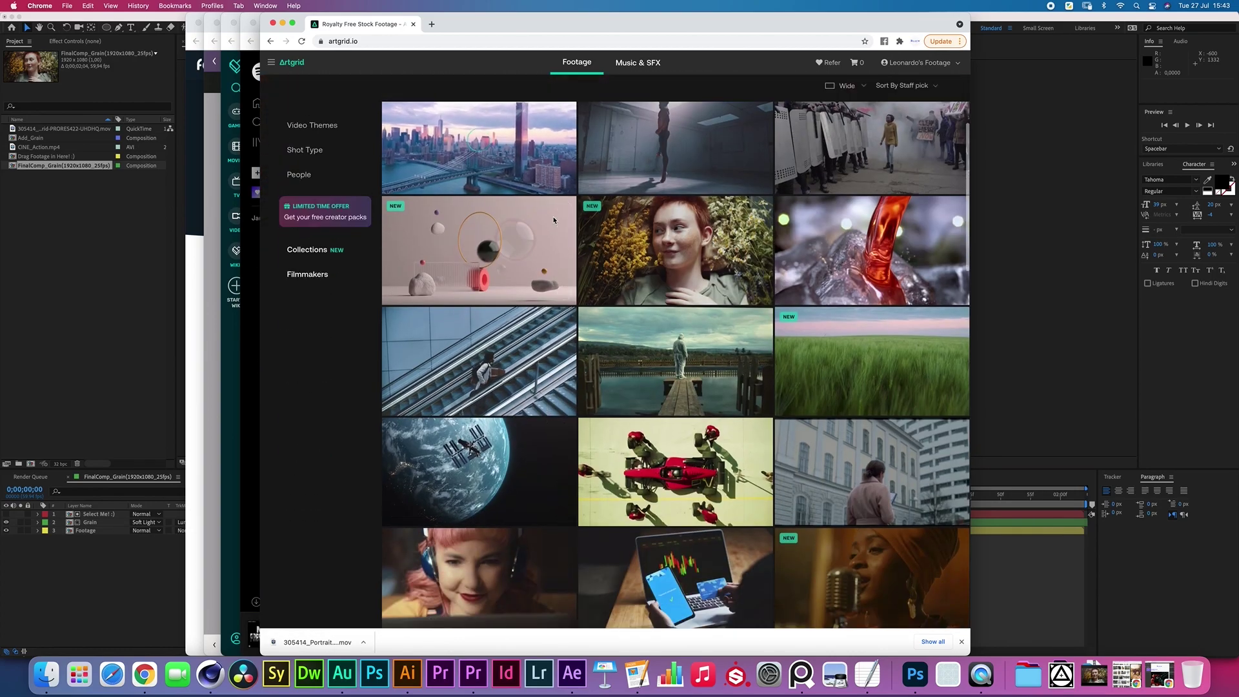
scroll(582, 347, "up", 2)
key("super+Tab")
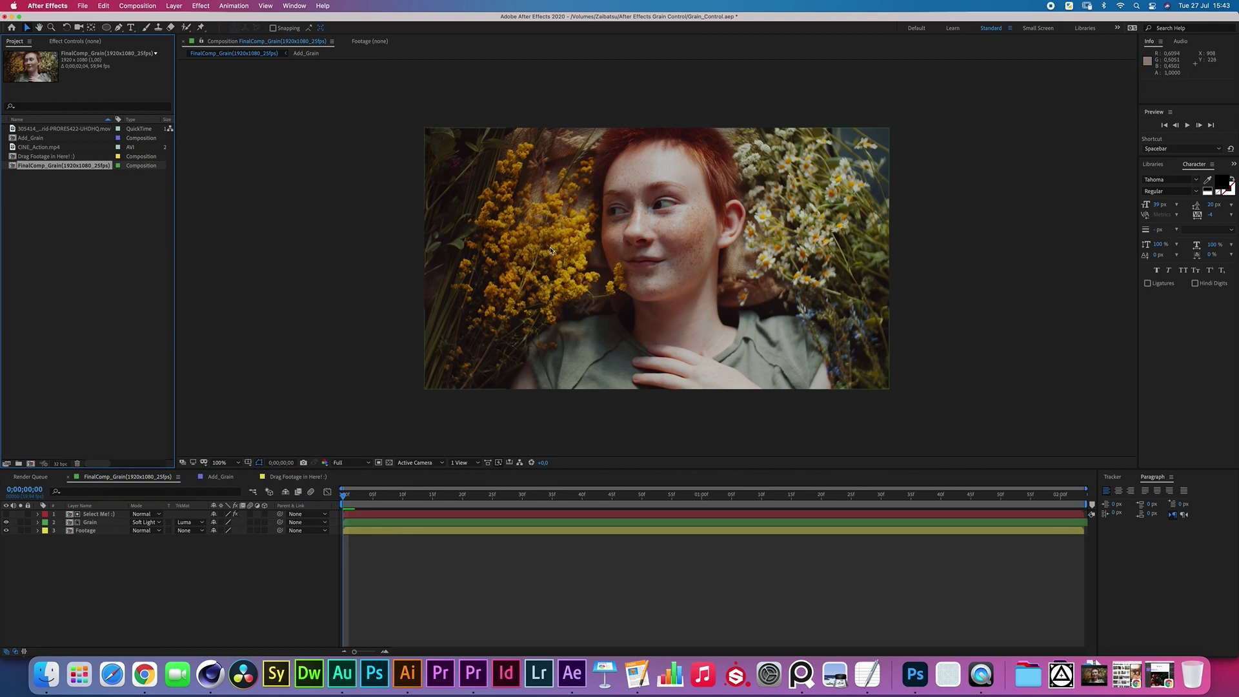
Select the Select Me! :) layer in the final comp's timeline.
left_click(144, 555)
key("super+a")
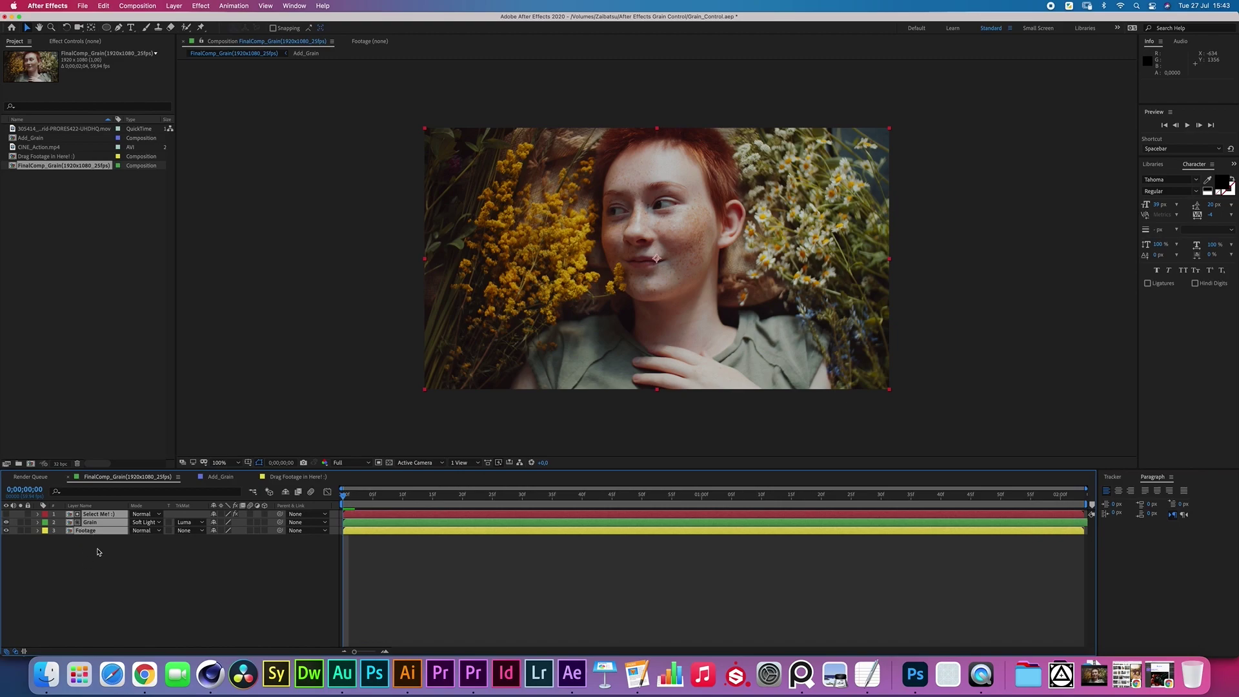
left_click(98, 562)
left_click_drag(100, 584, 103, 497)
left_click(115, 544)
left_click(113, 514)
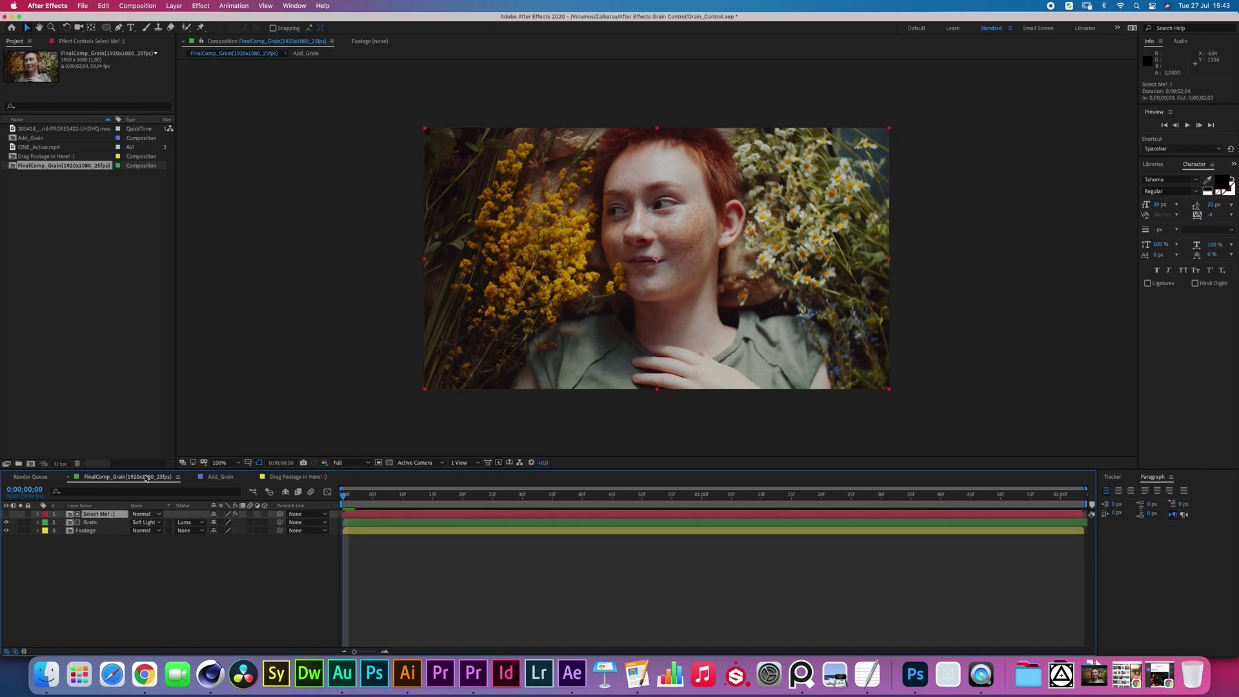
Show the layer's Effect Controls and select the Luma_Channel and Grain_Control effects.
left_click(94, 42)
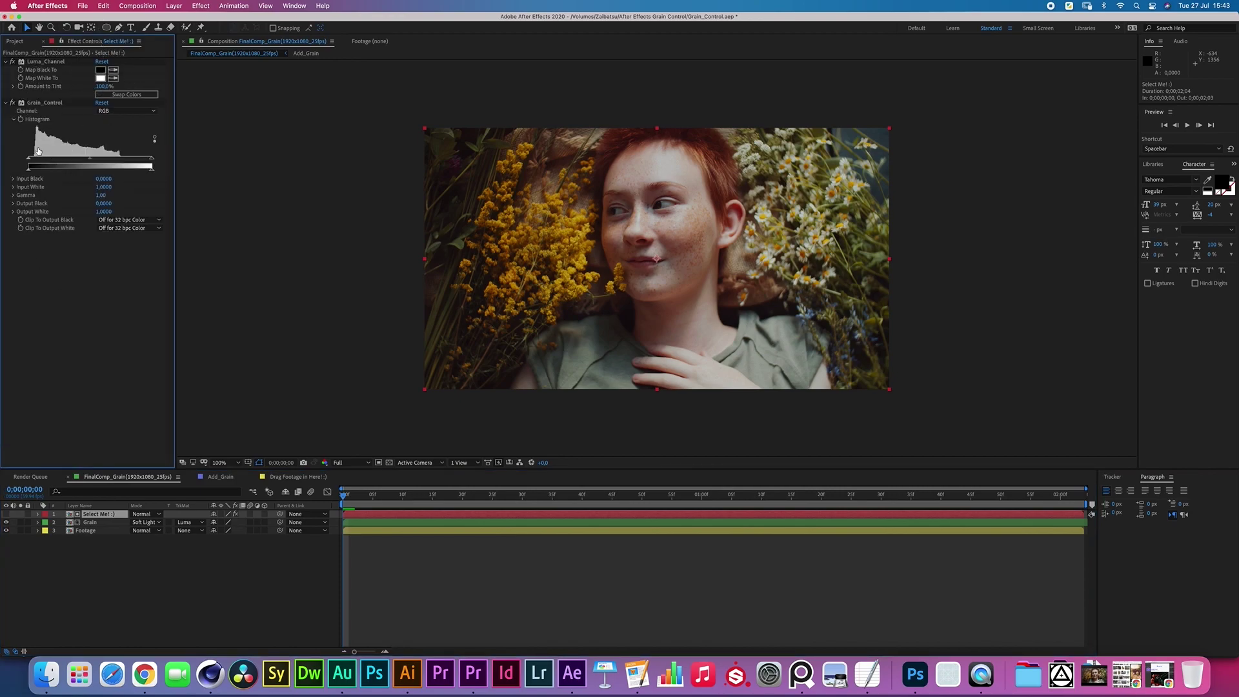
left_click(48, 64)
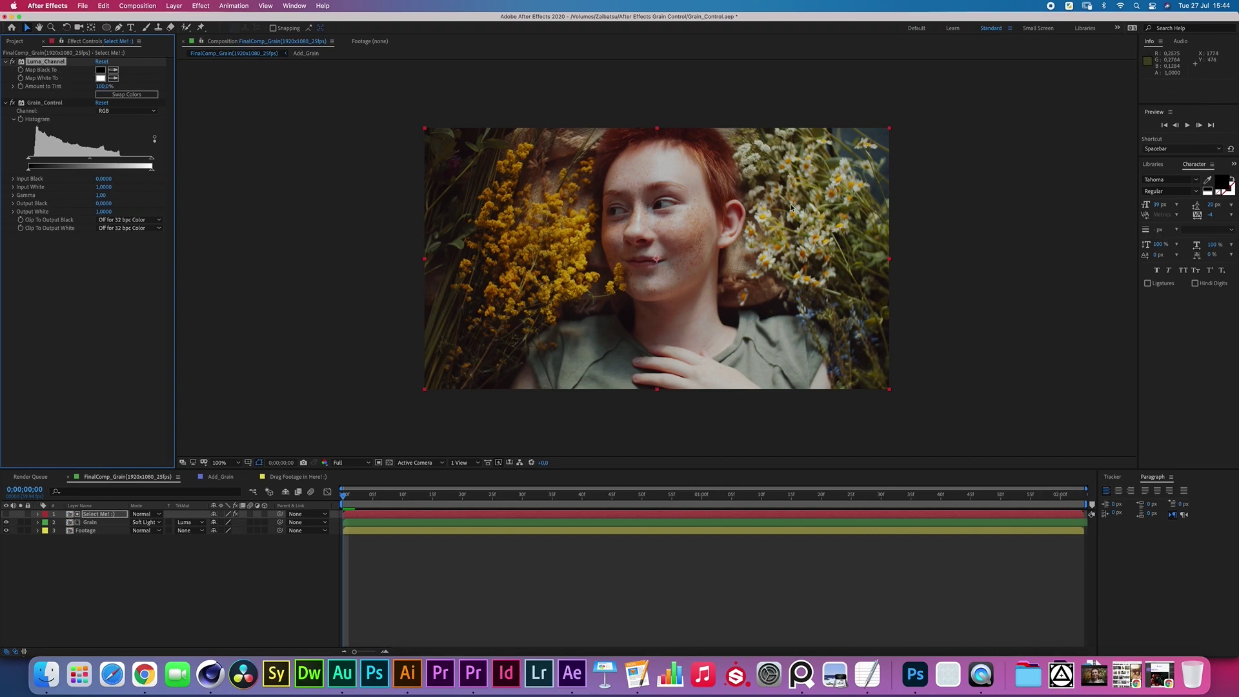
left_click(55, 104)
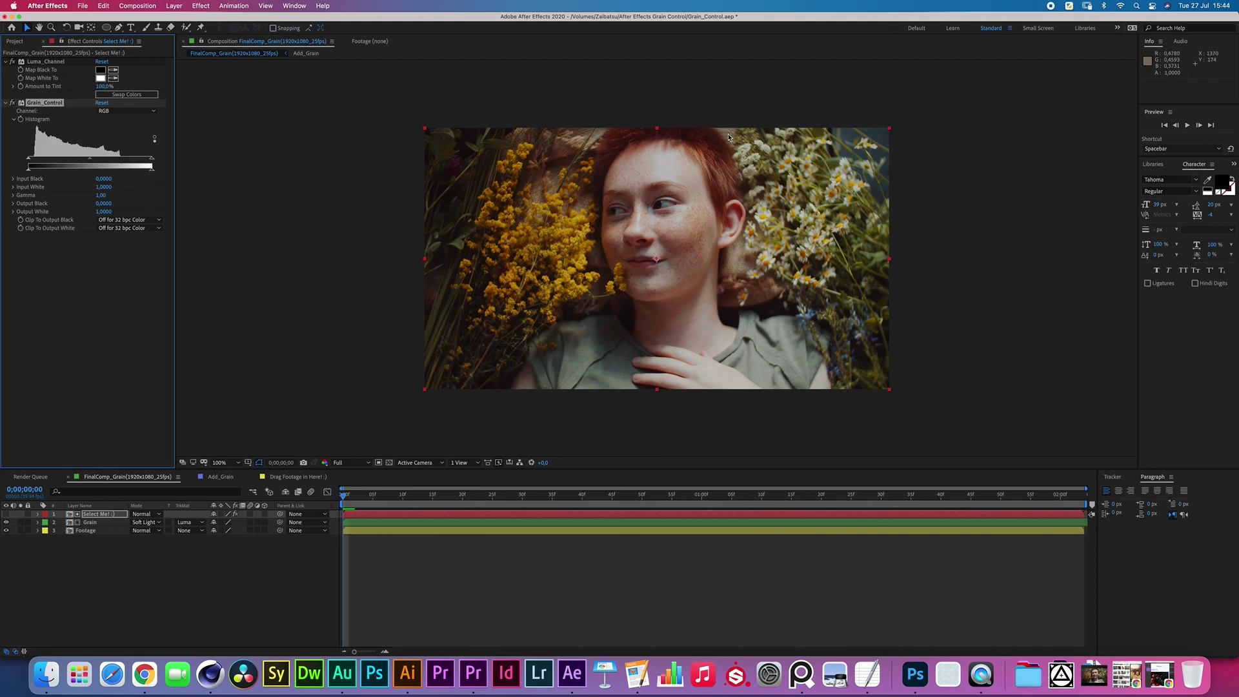
left_click(91, 555)
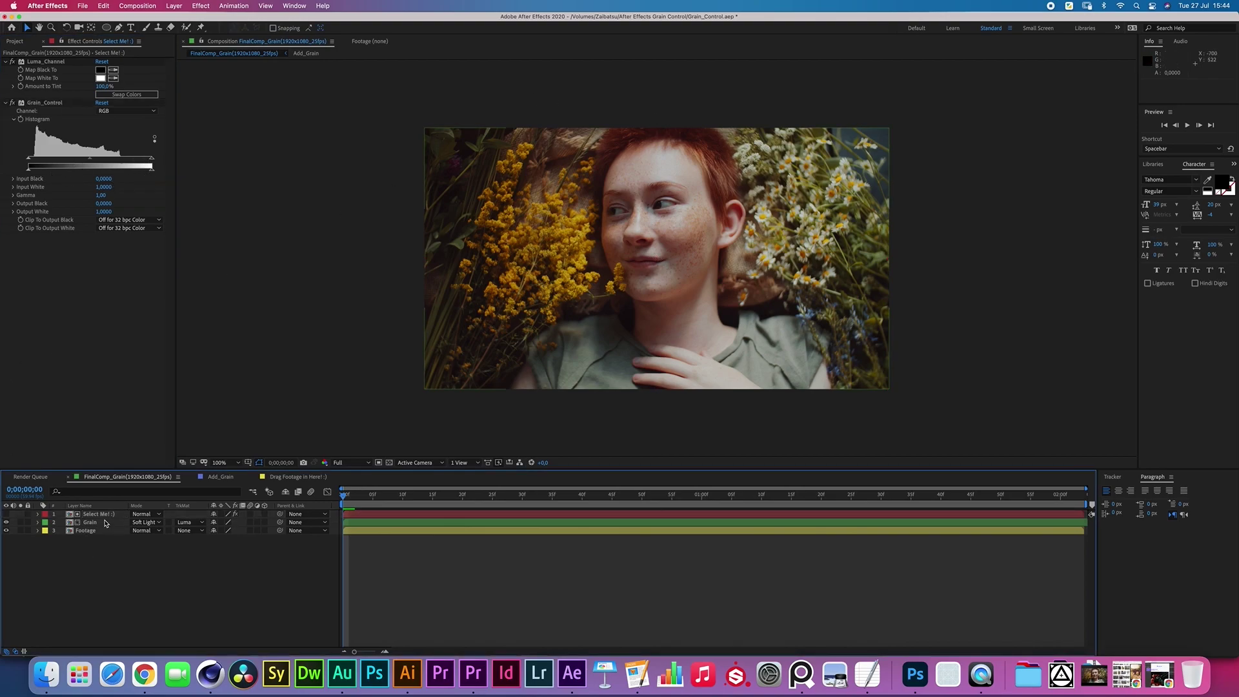
left_click(107, 523)
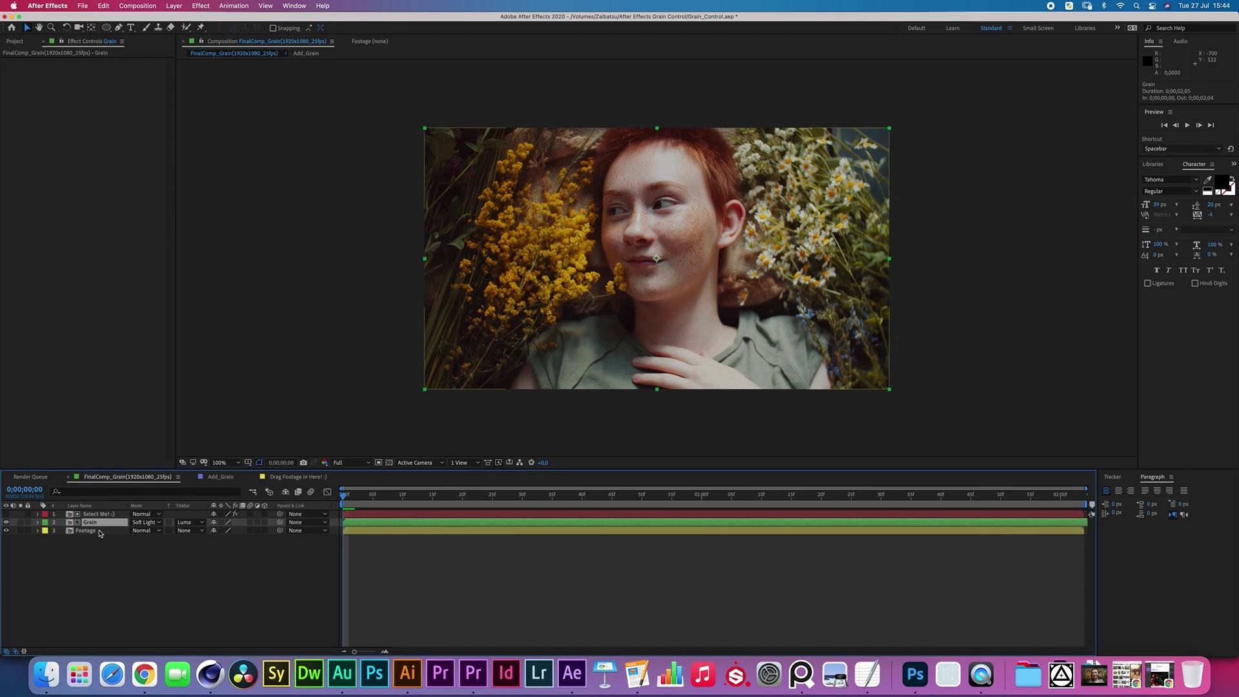
double_click(106, 524)
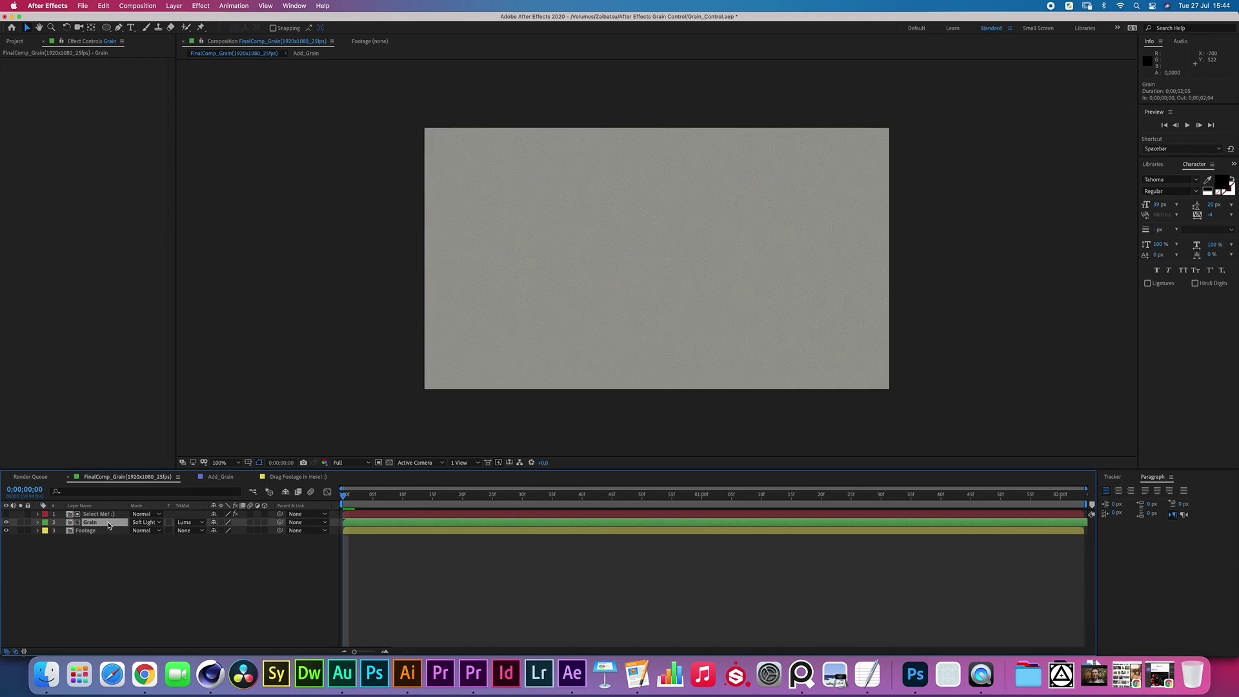
left_click(115, 514)
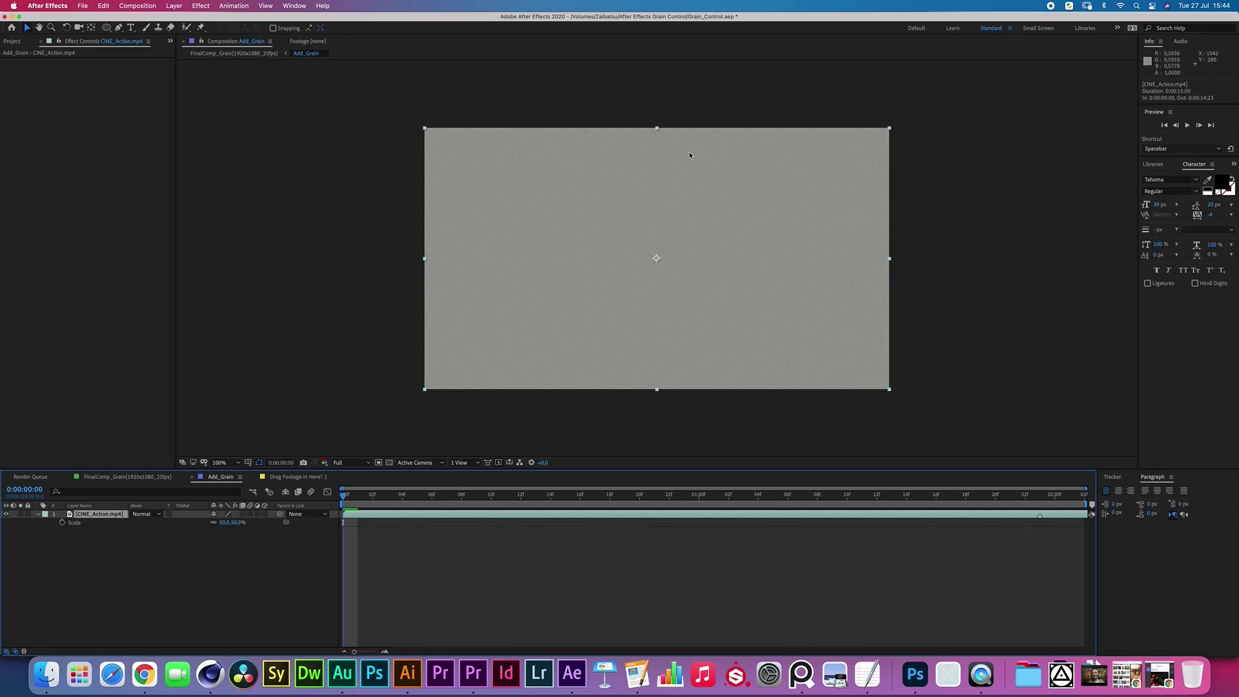
left_click(97, 620)
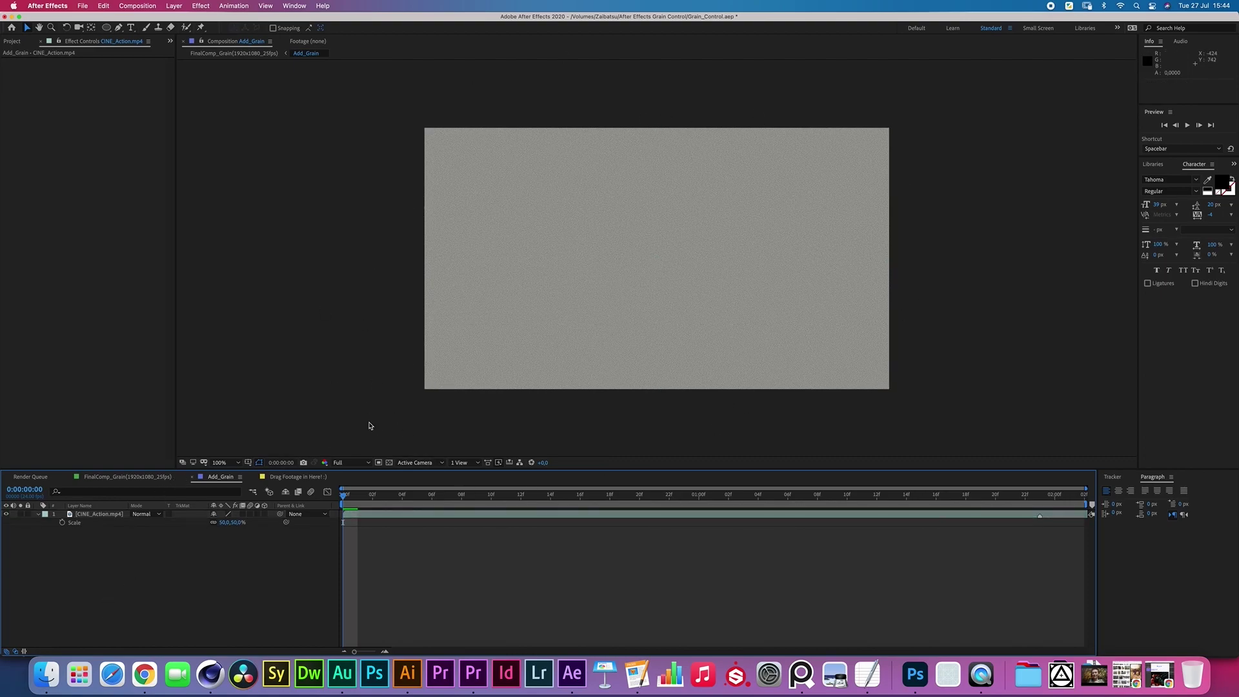
left_click(129, 476)
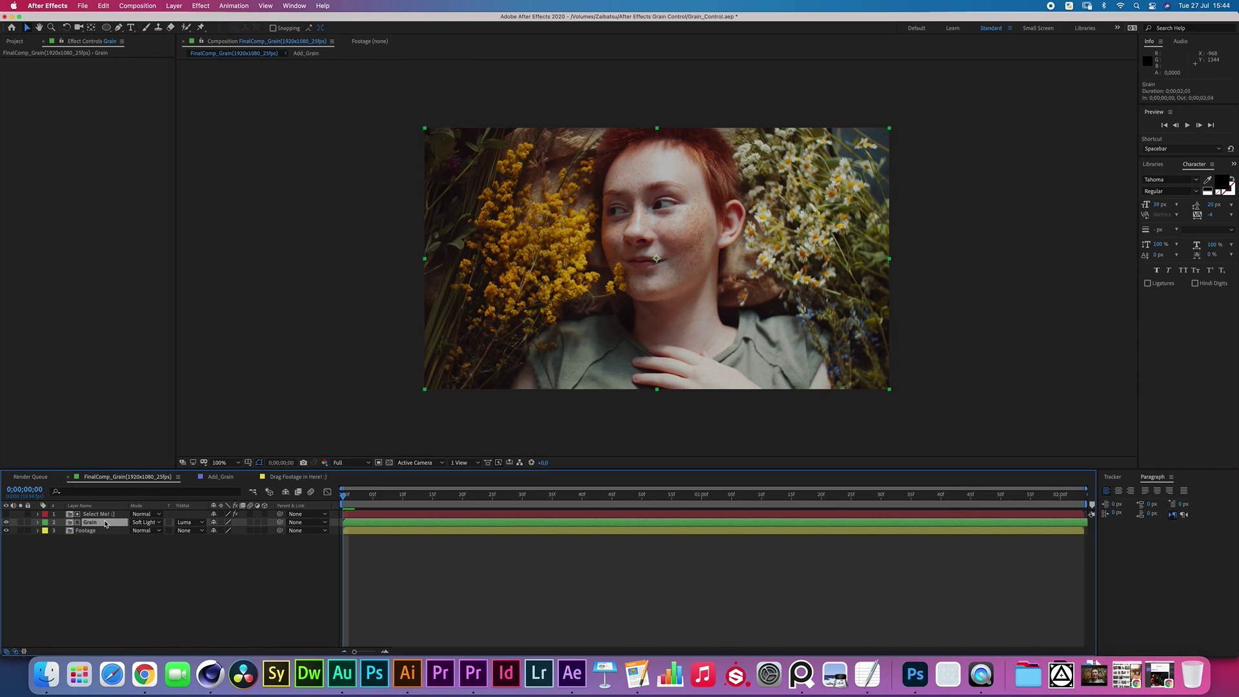
left_click(146, 522)
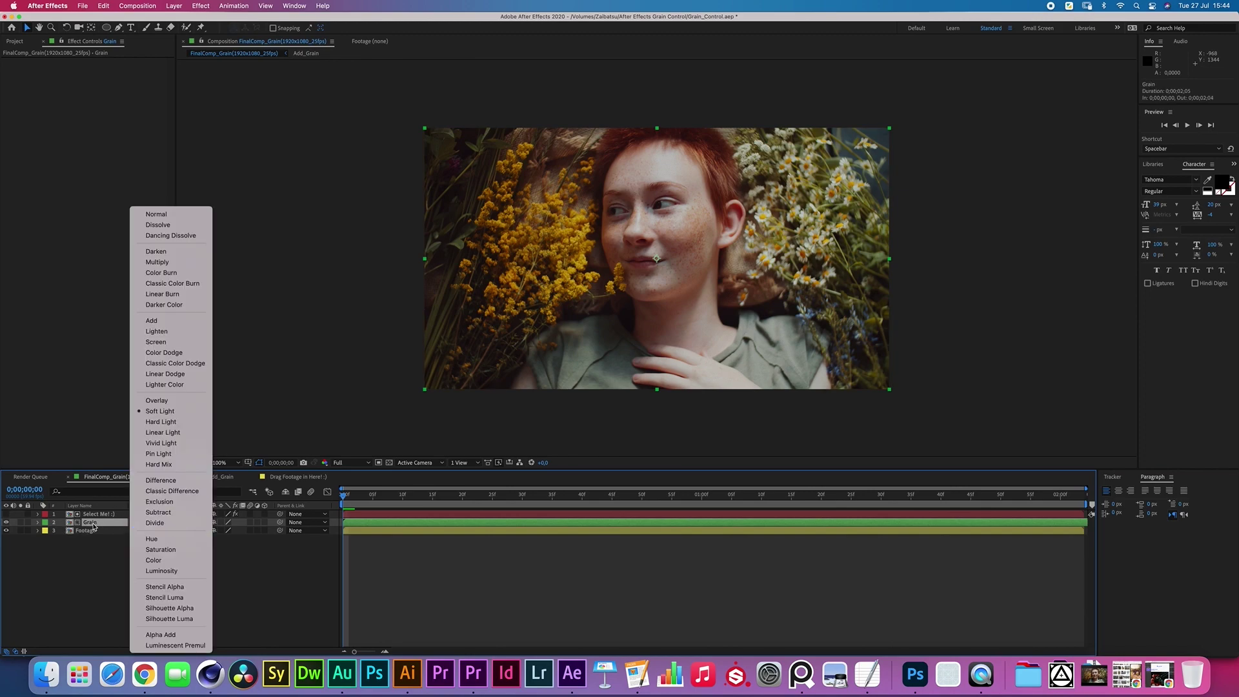
key("Escape")
left_click(139, 555)
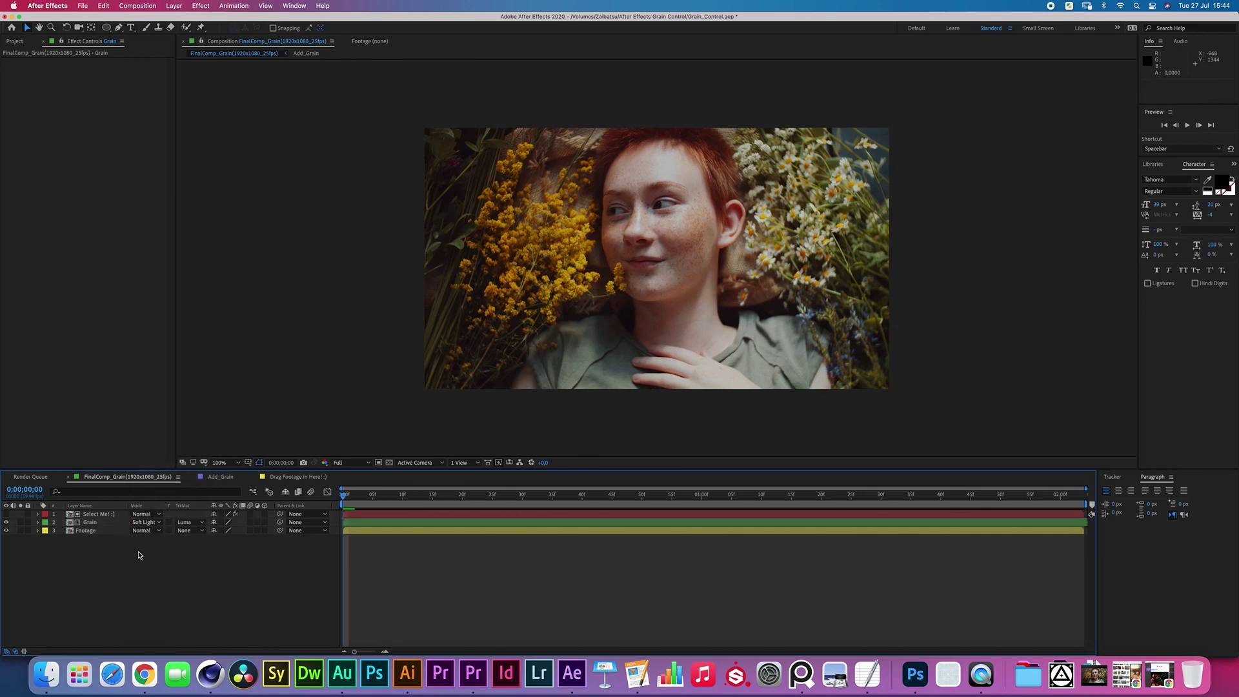
left_click(115, 523)
left_click(187, 522)
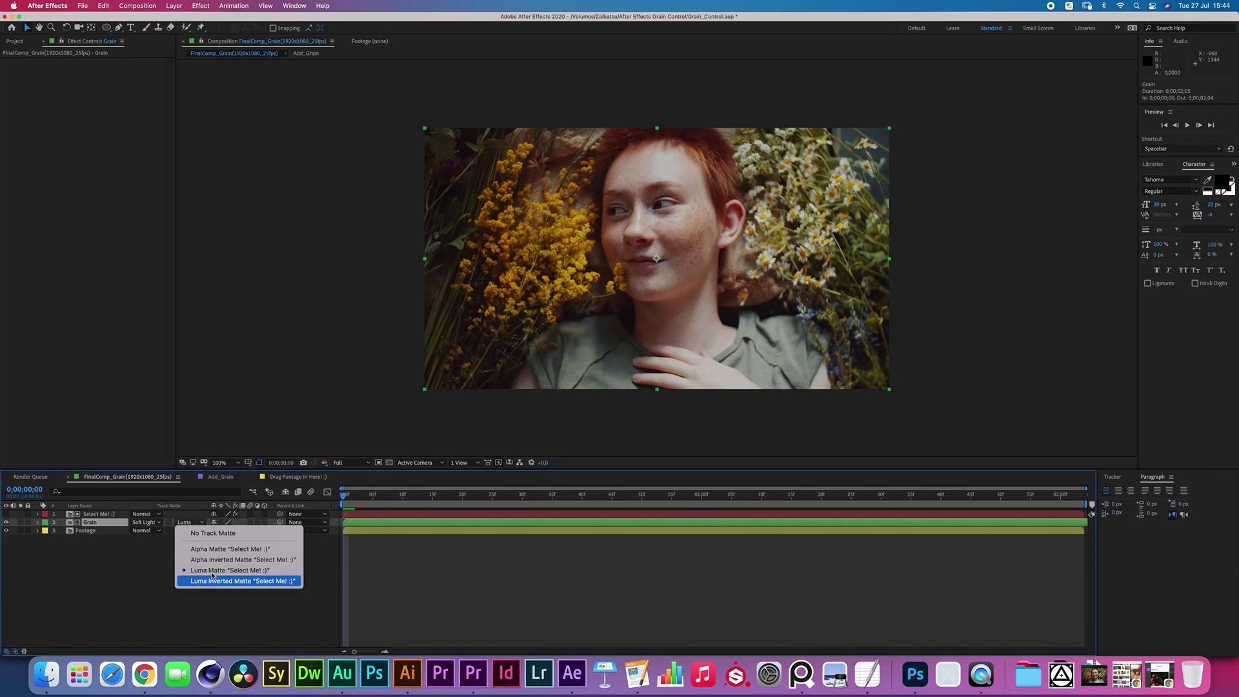
key("Escape")
left_click(97, 514)
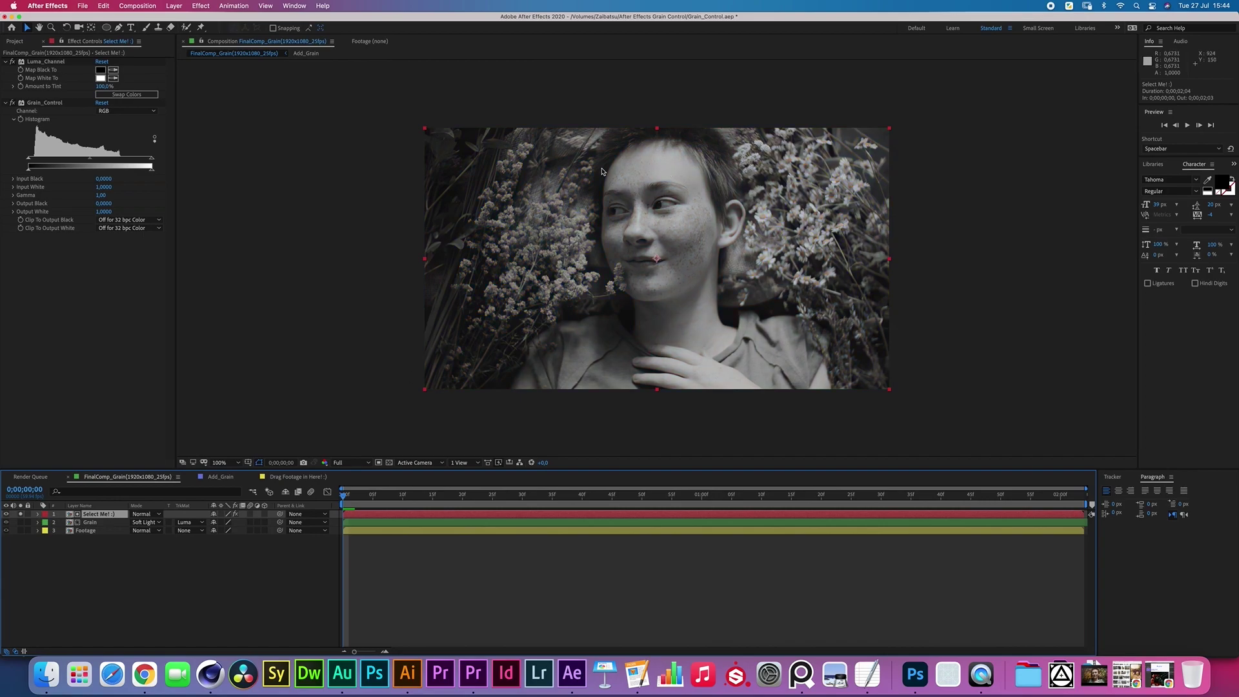
left_click(92, 532)
left_click(106, 514)
left_click(19, 515)
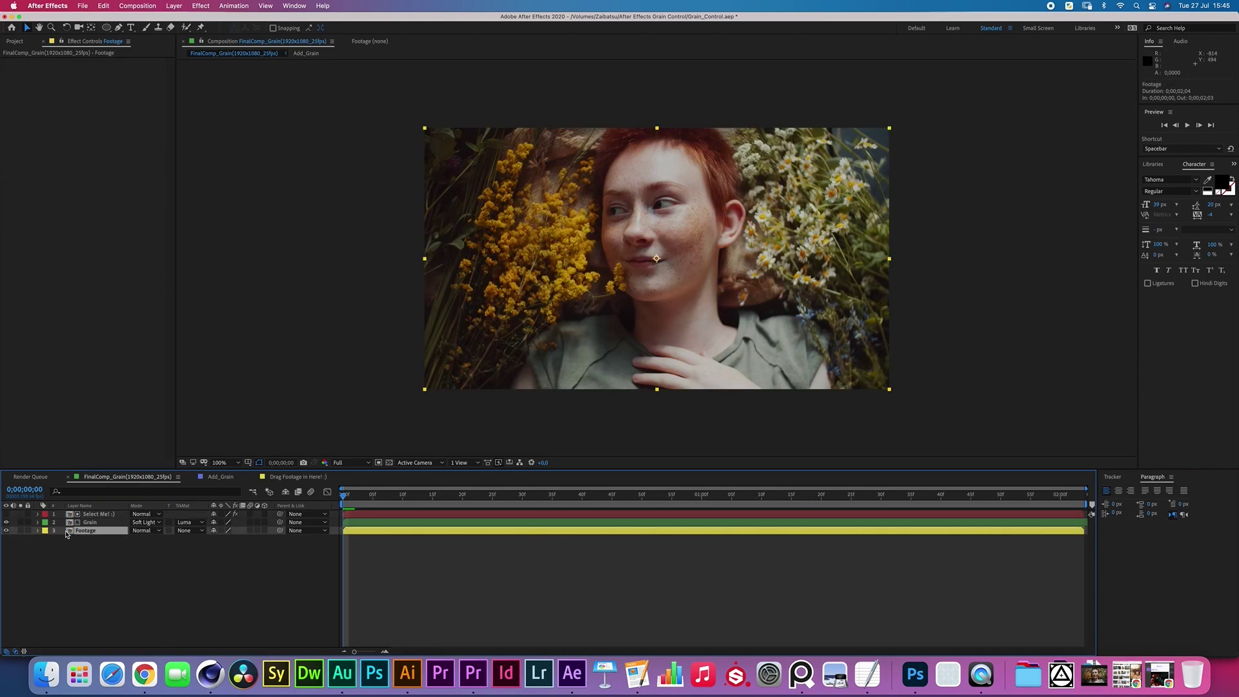
double_click(78, 531)
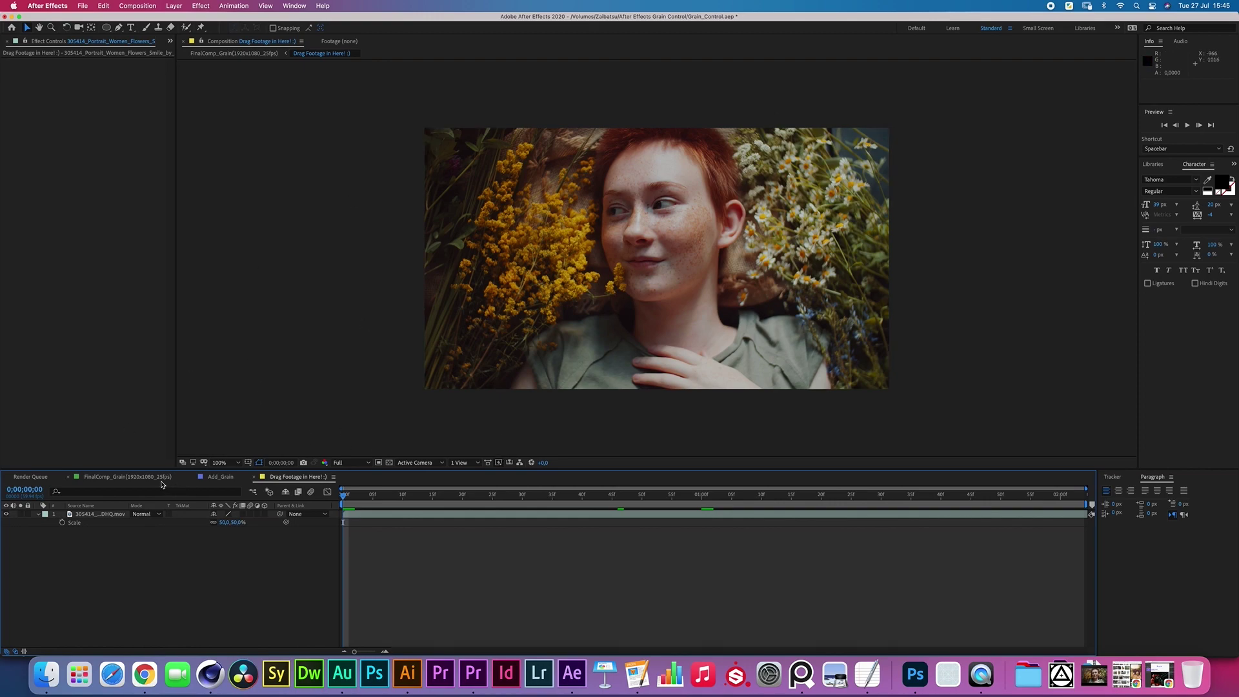
left_click(225, 478)
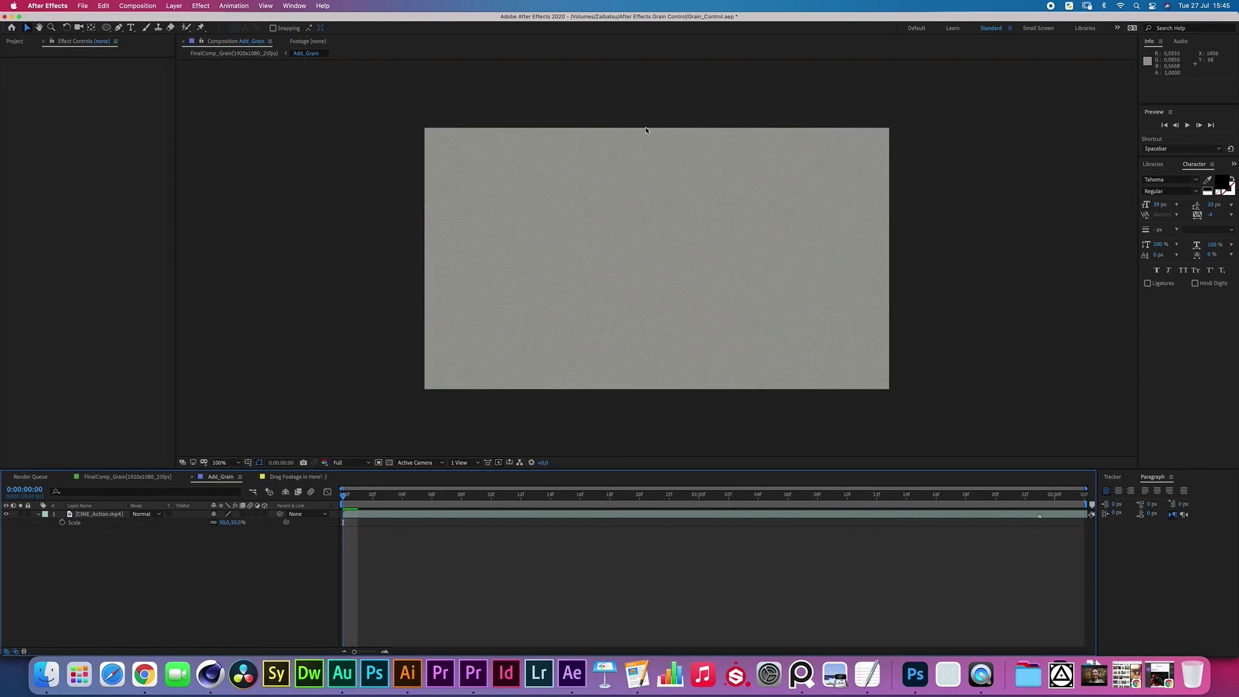
left_click(119, 478)
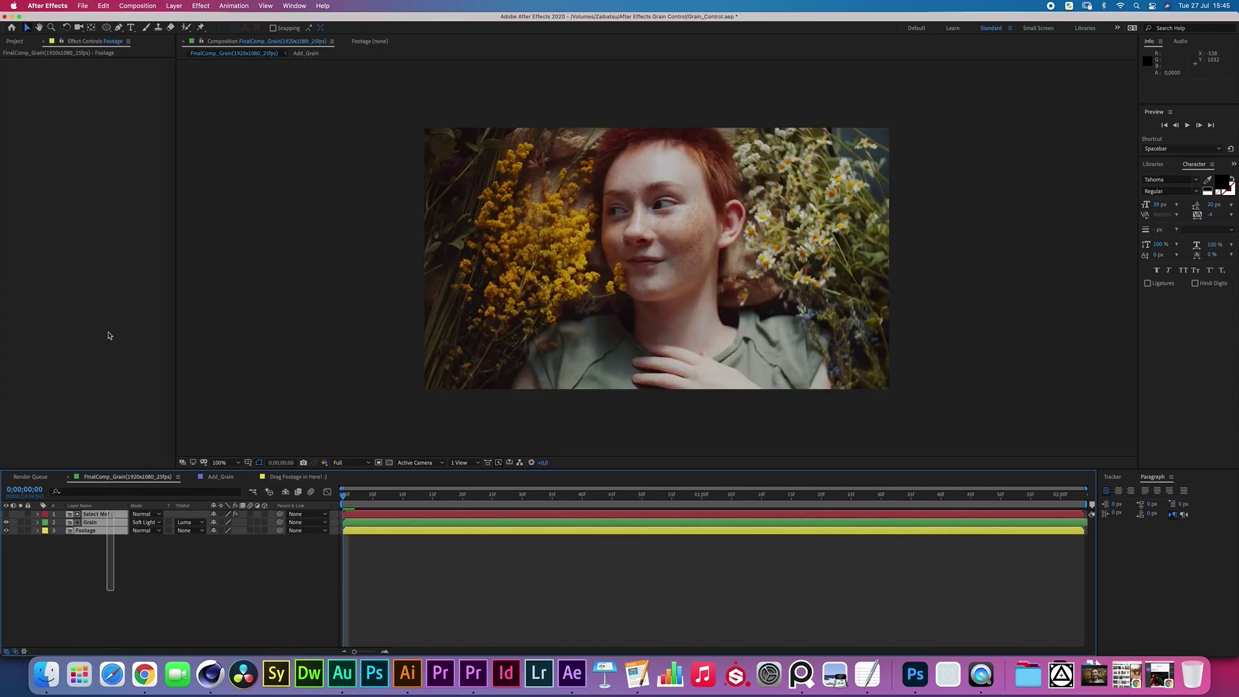
On the Select Me! :) layer, try Grain_Control input white at 0.5804, then restore 1.0.
left_click(116, 575)
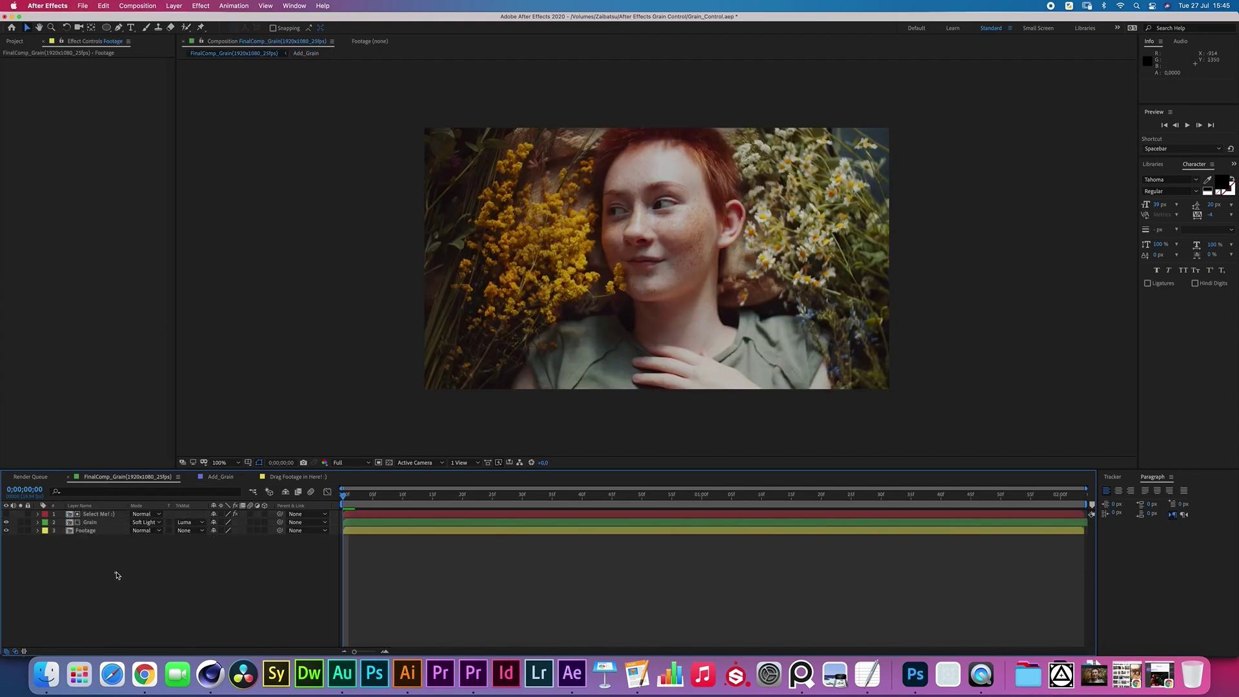
left_click(106, 514)
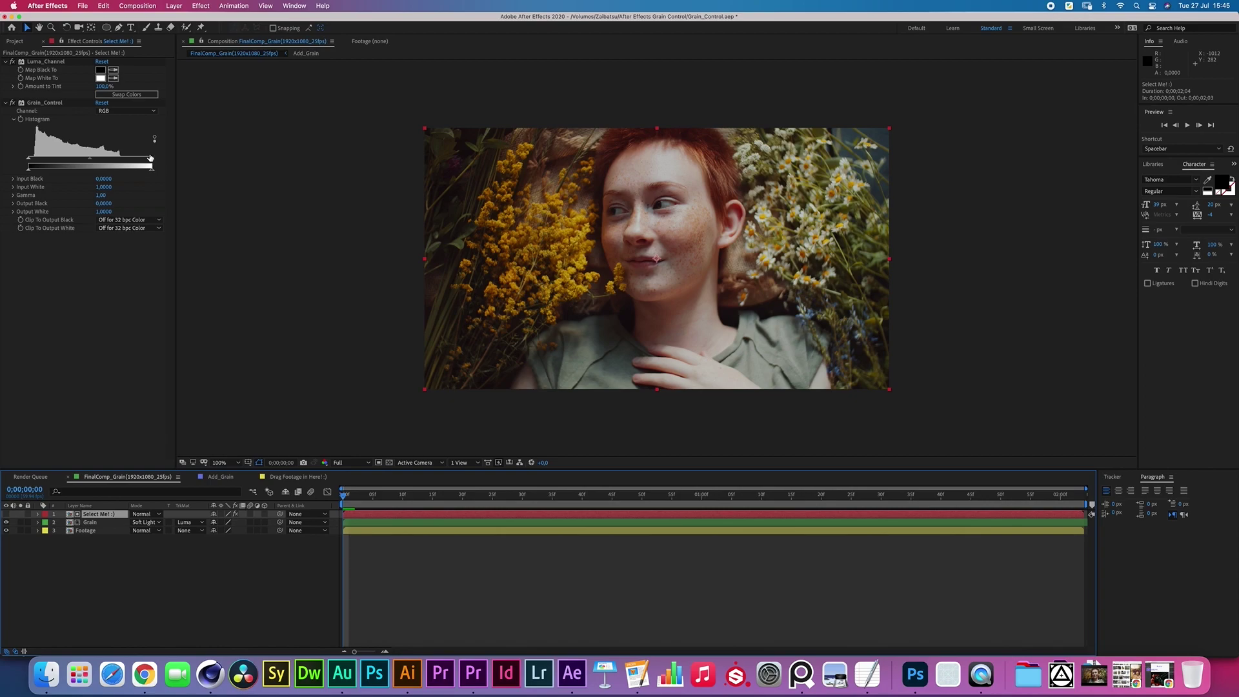
left_click_drag(150, 160, 40, 148)
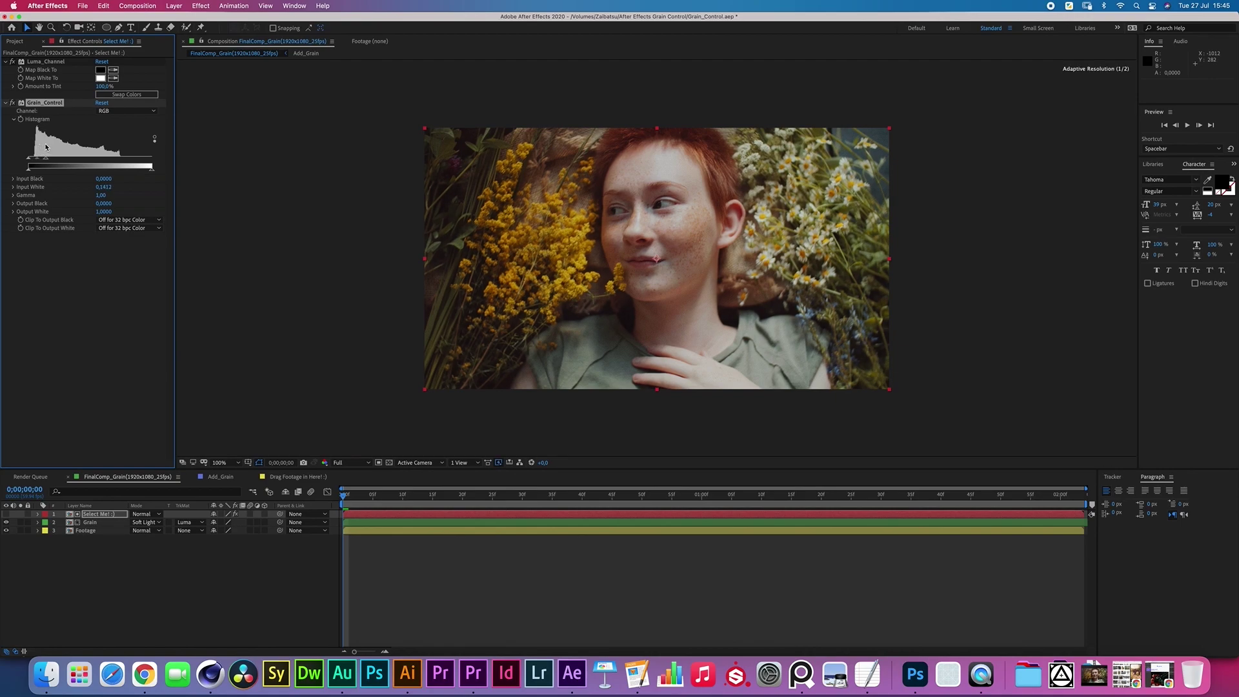
left_click(919, 193)
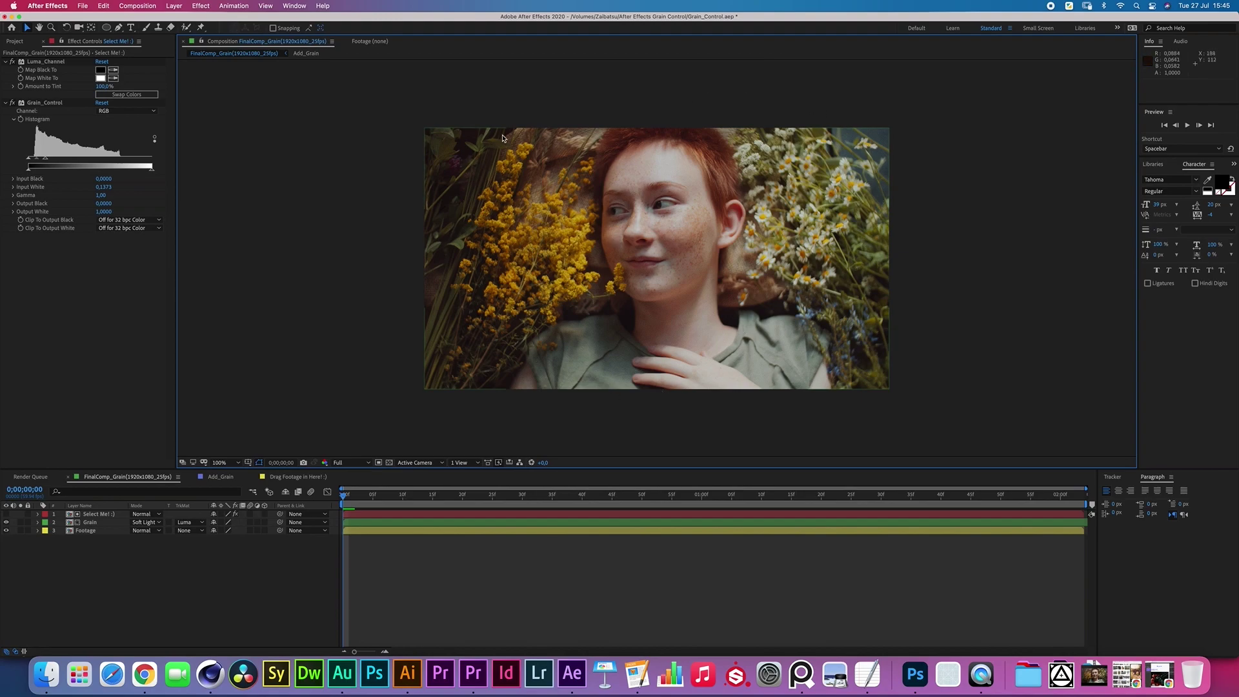
left_click_drag(46, 160, 180, 158)
Show the luma matte and settle Grain_Control input black at 0.2824.
left_click_drag(31, 159, 102, 158)
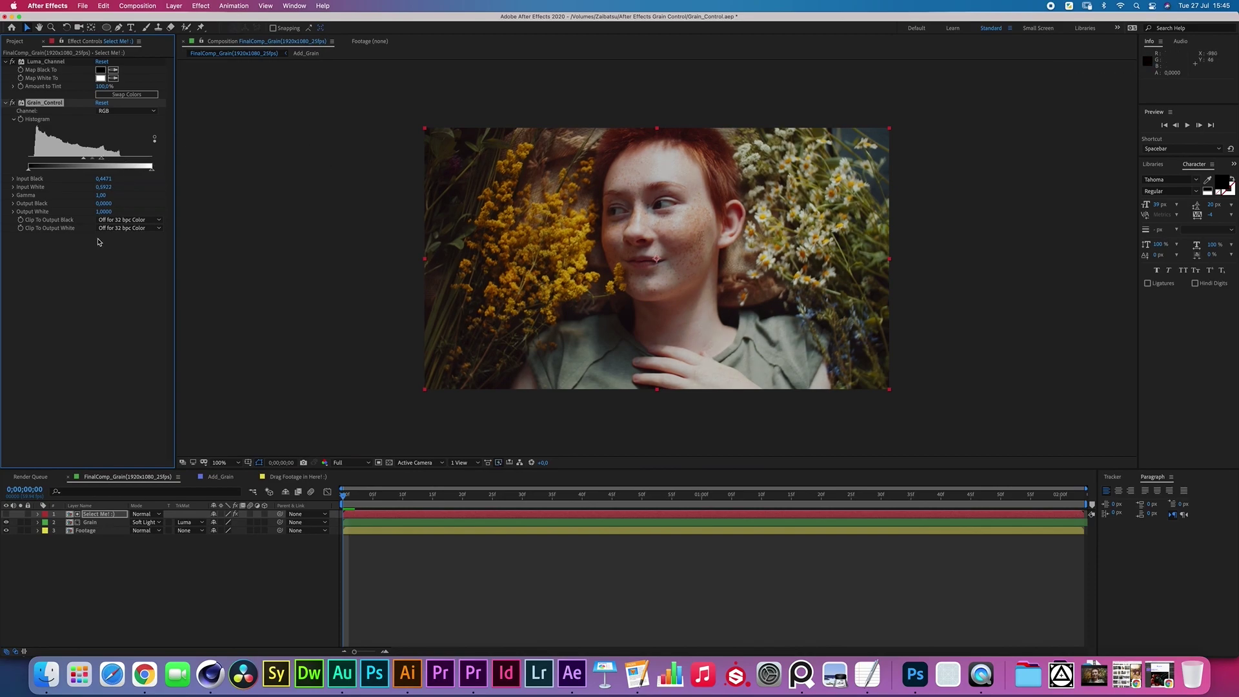
left_click(6, 514)
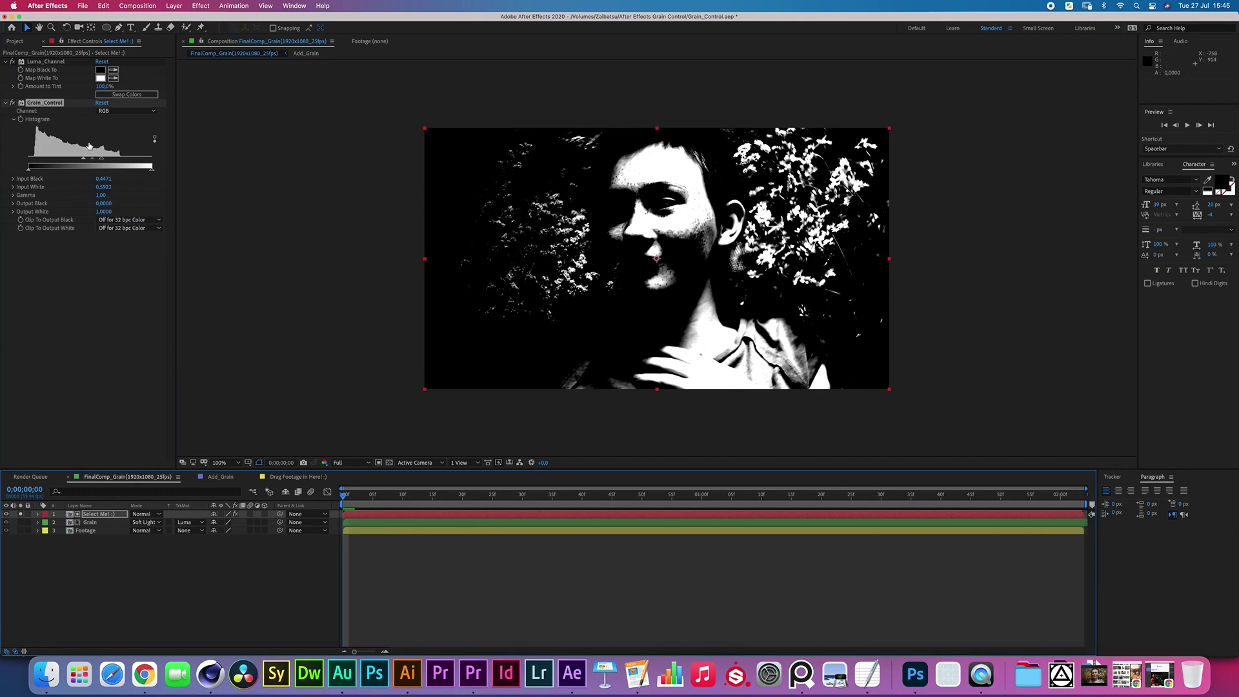
mouse_move(84, 157)
left_mouse_down()
mouse_move(63, 158)
mouse_move(87, 161)
left_mouse_up()
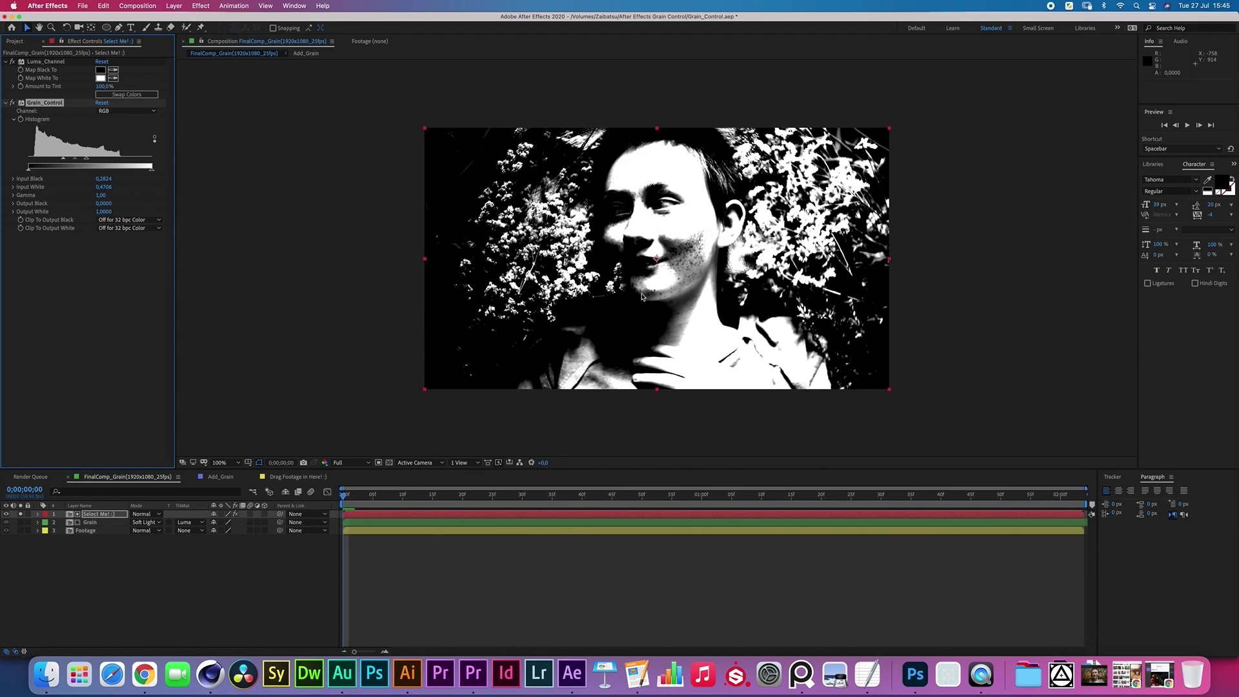
Hide the matte layer, zoom the viewer to 150%, and set Grain_Control input black to 0.
left_click(6, 514)
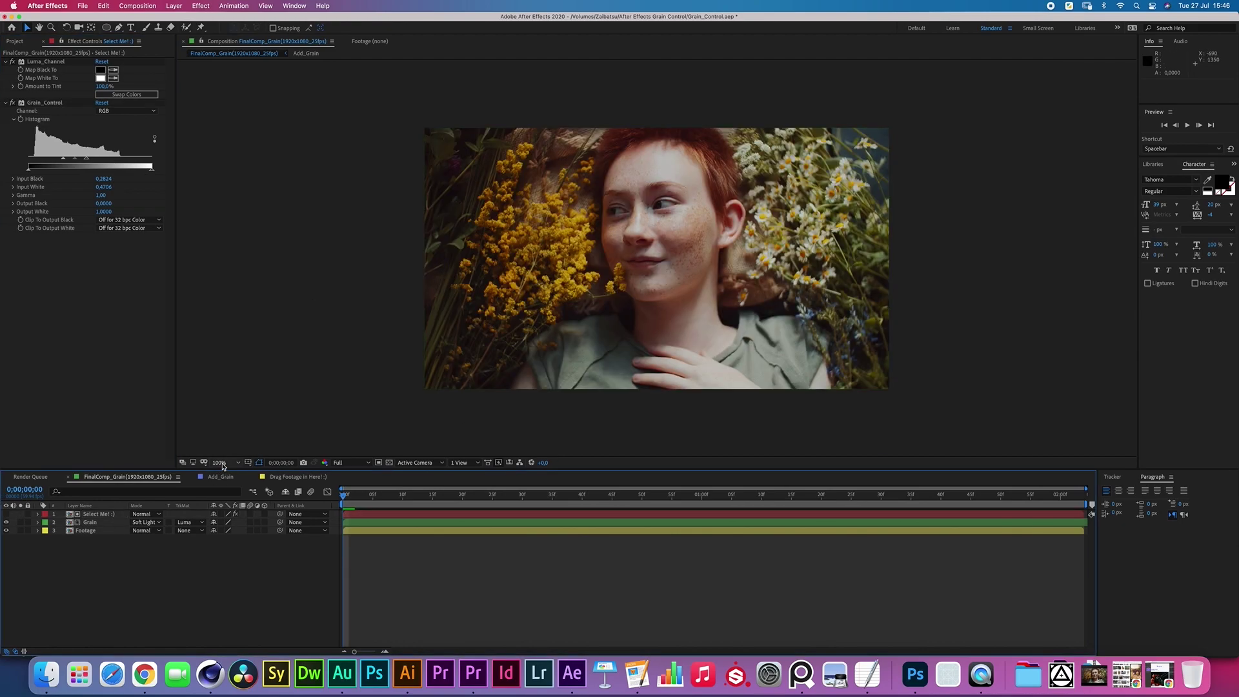
key("period")
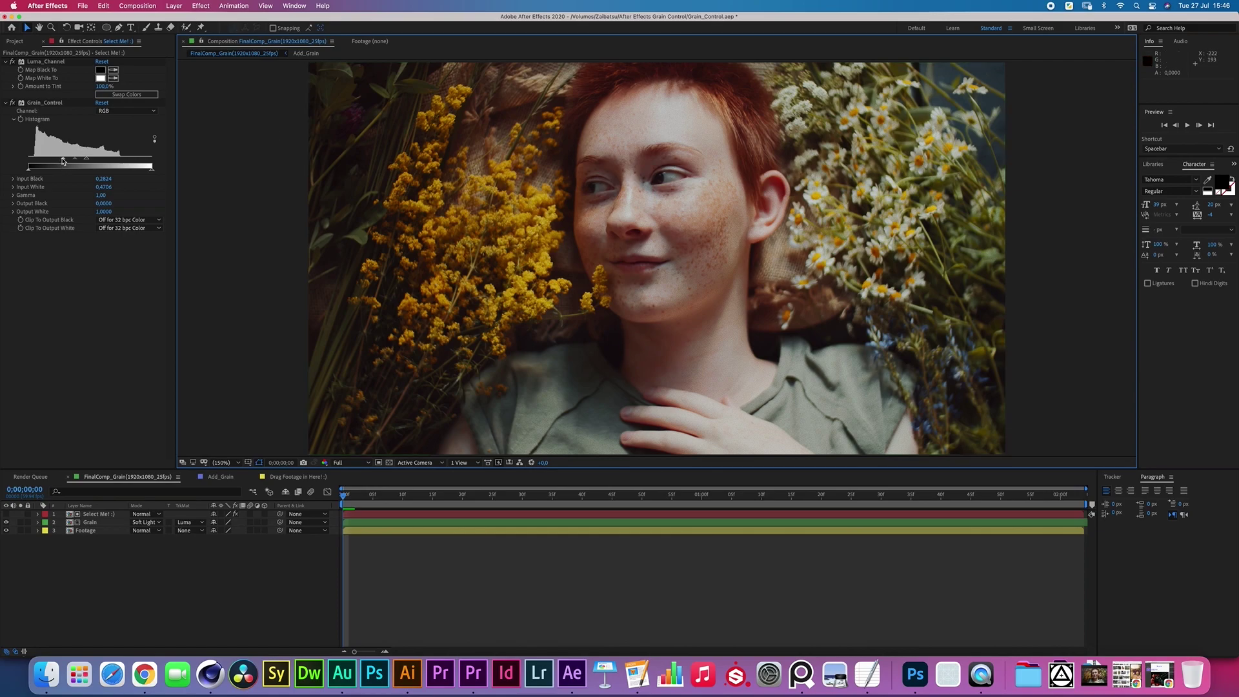
left_click_drag(63, 160, 25, 165)
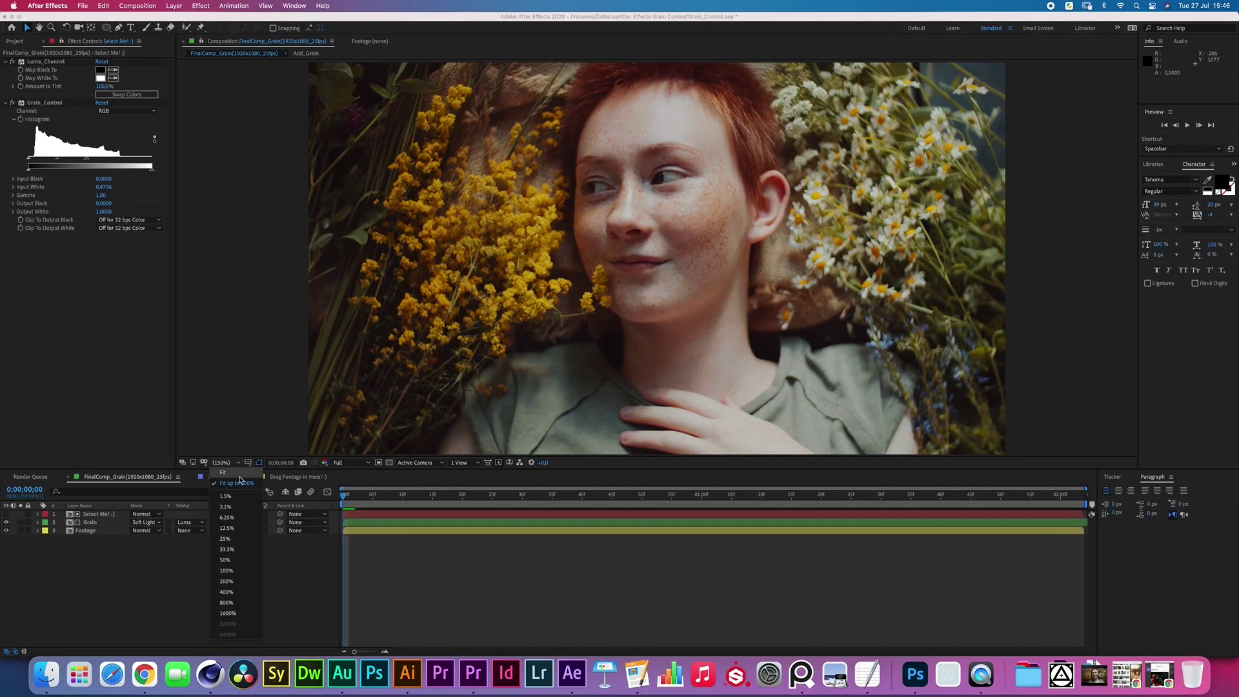
left_click(262, 609)
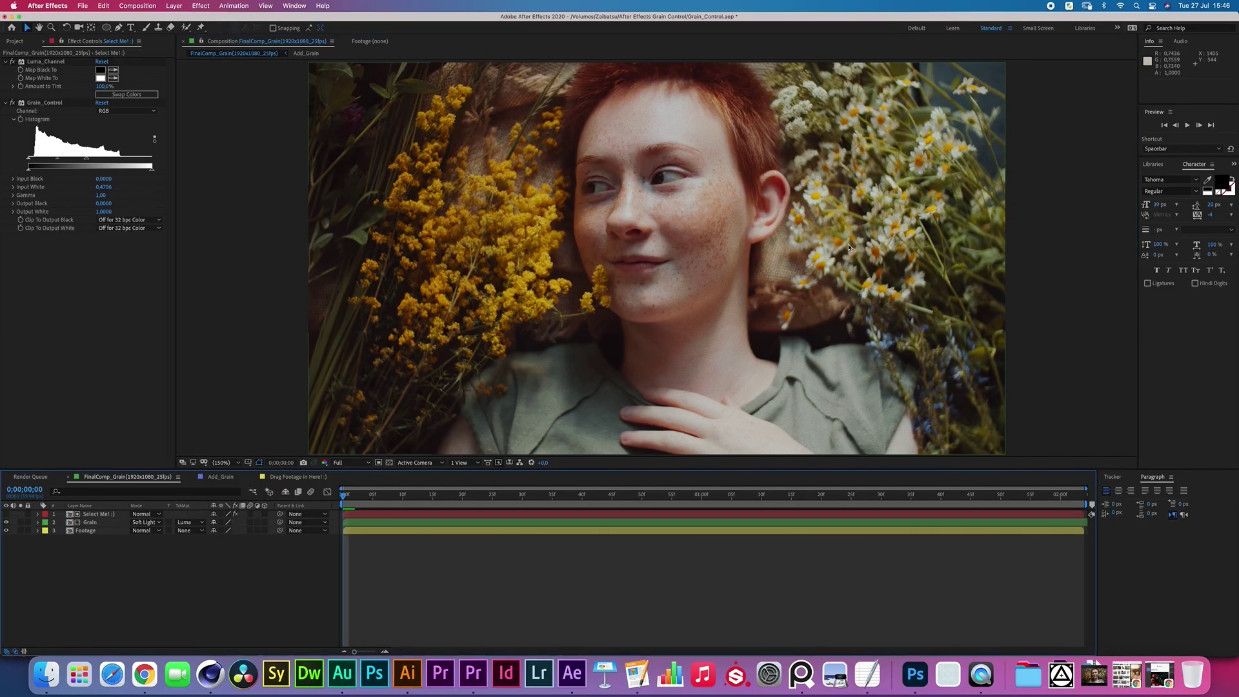
left_click(94, 531)
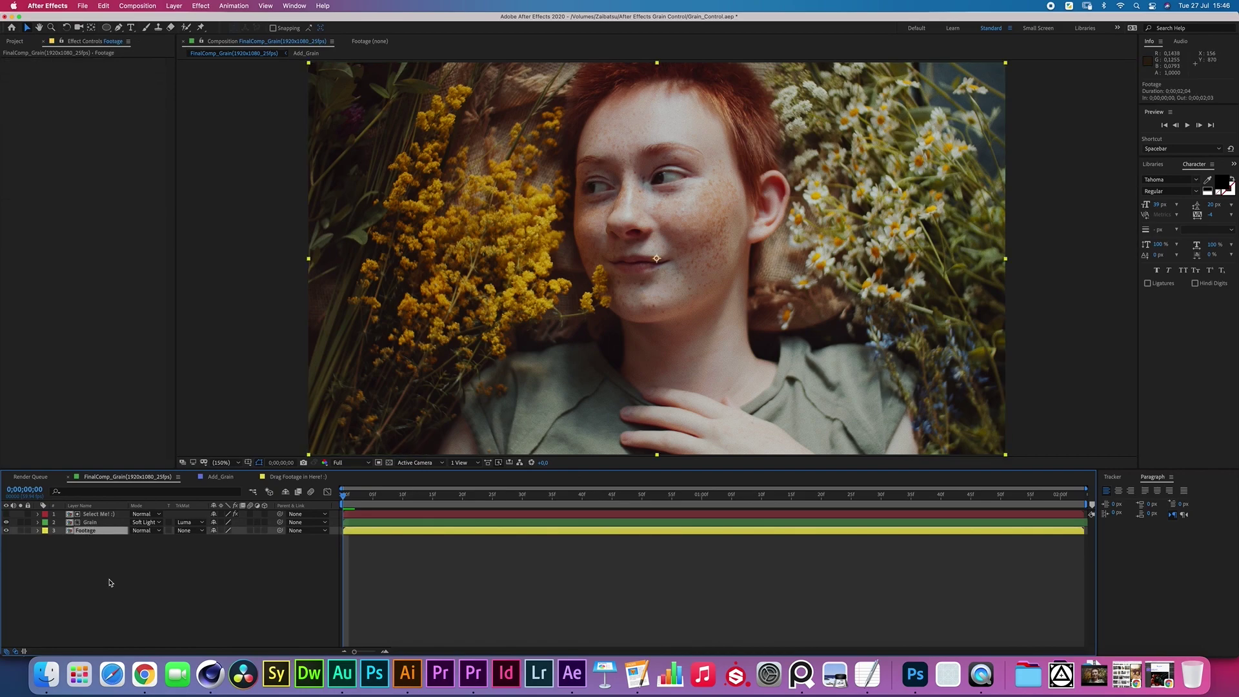
Add an adjustment layer above the footage named 'Color Grading'.
left_click(83, 536)
left_click(84, 530)
left_click(174, 6)
mouse_move(195, 22)
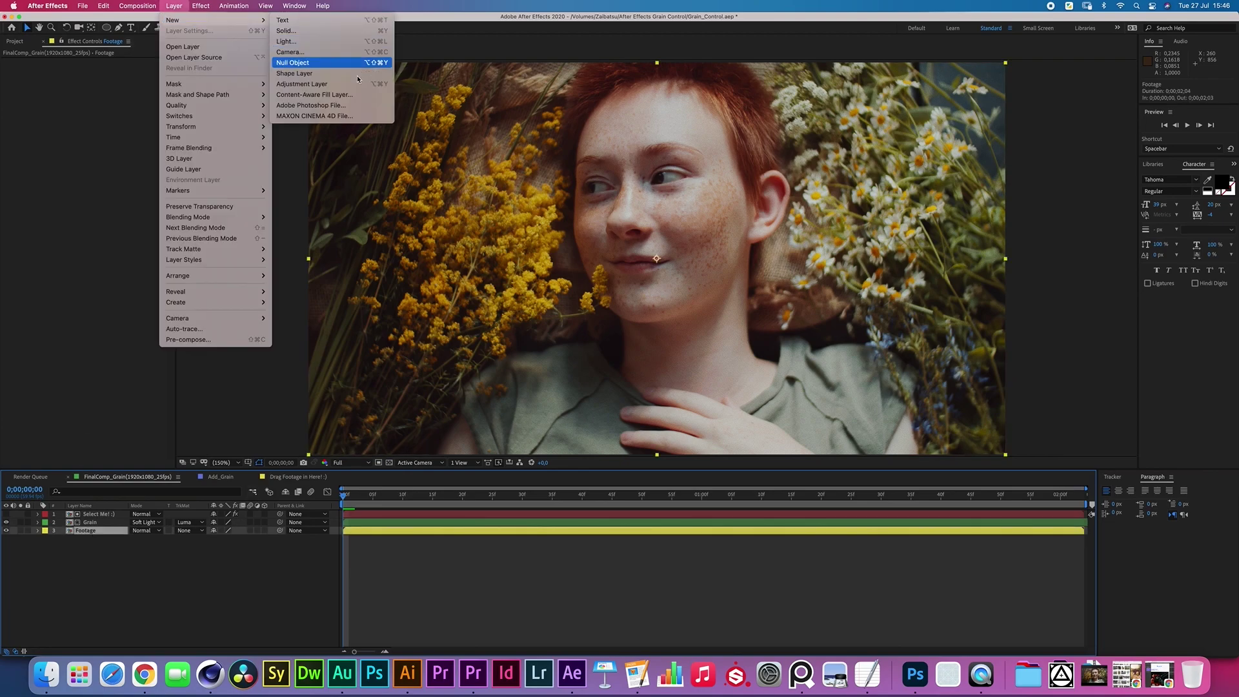
left_click(309, 77)
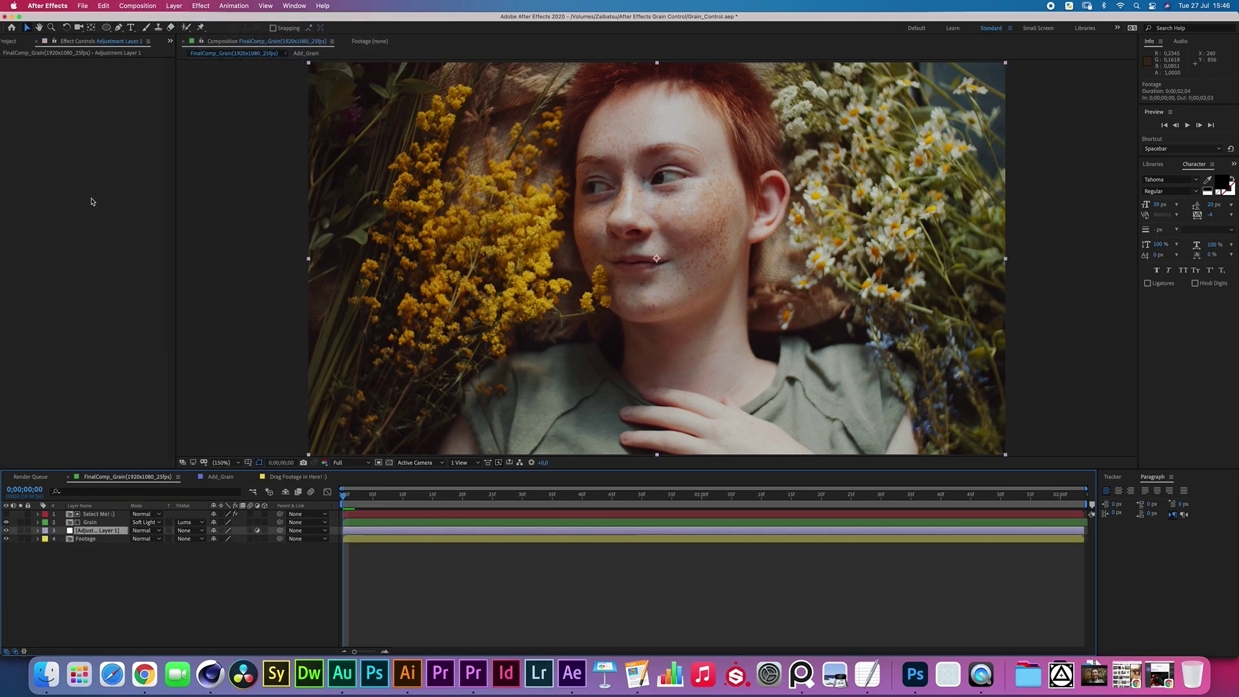
key("Return")
type("Color Grading")
key("Return")
Apply Exposure to Color Grading with exposure 0.30 and gamma correction 0.92.
left_click(116, 577)
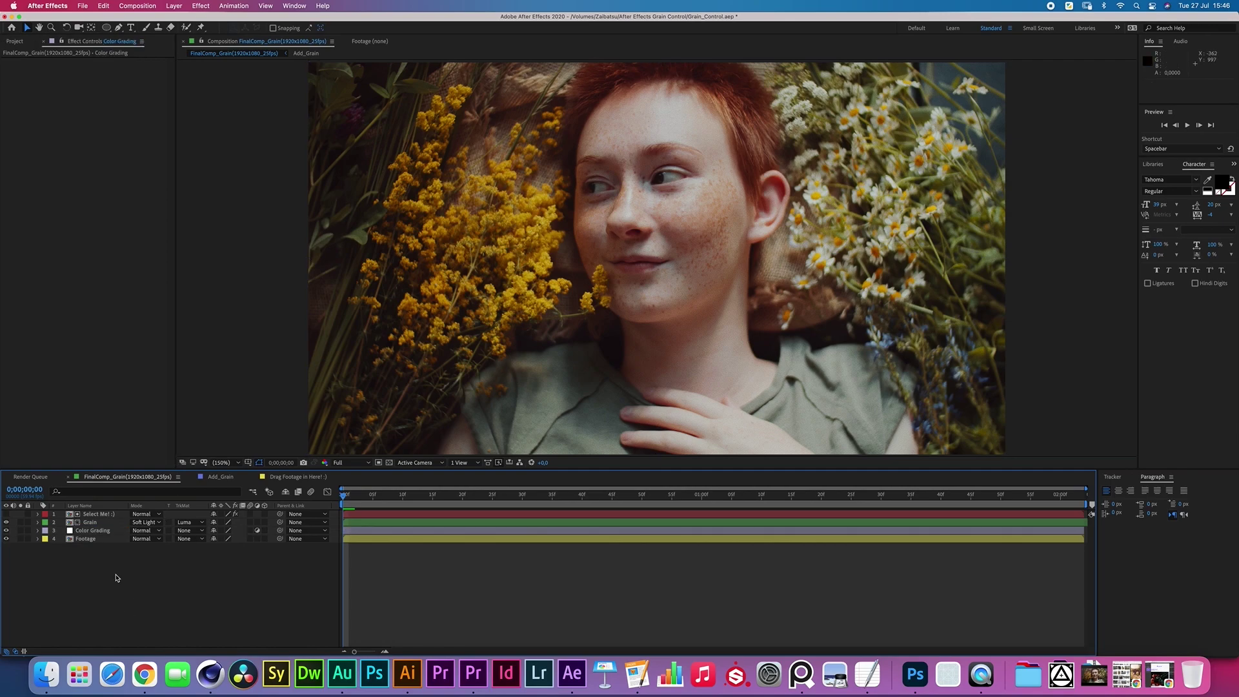
left_click(107, 529)
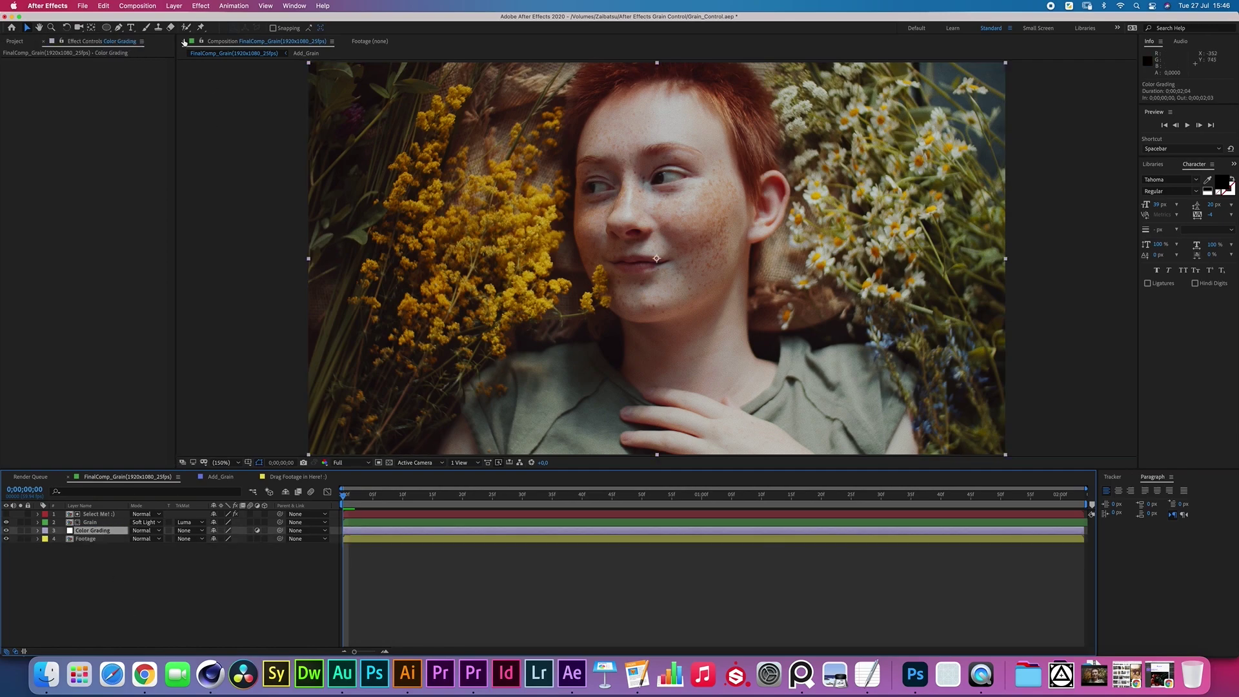
left_click(197, 5)
mouse_move(291, 121)
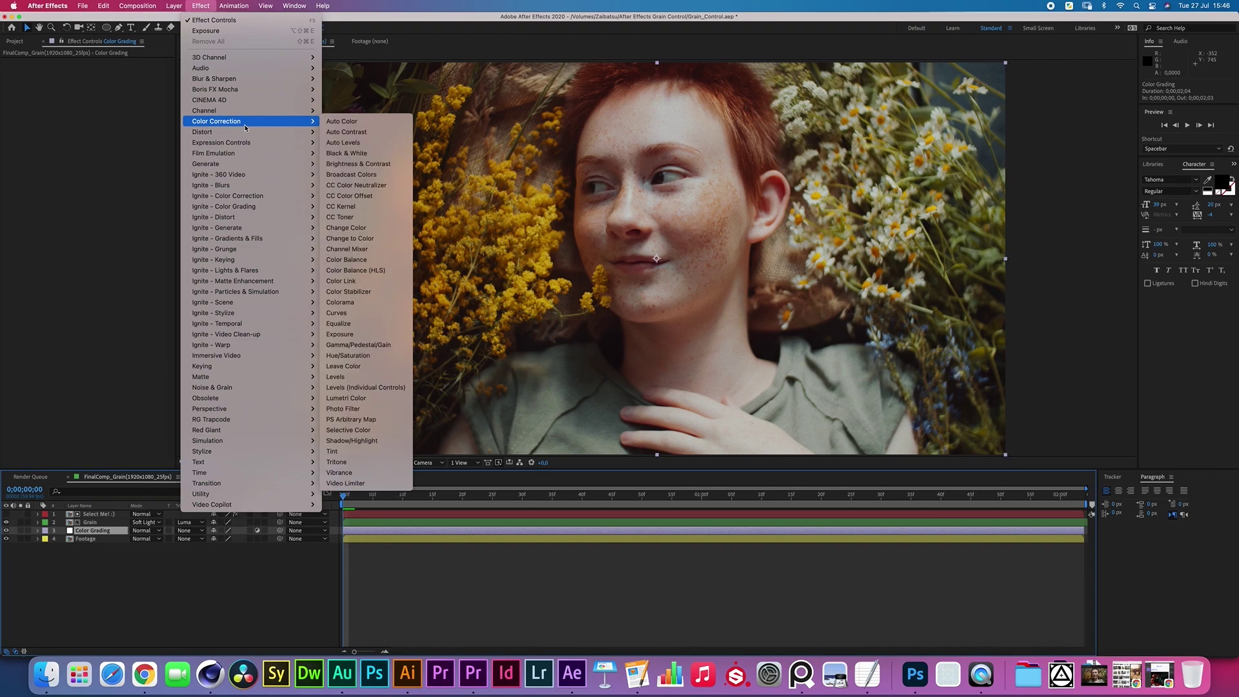
left_click(366, 336)
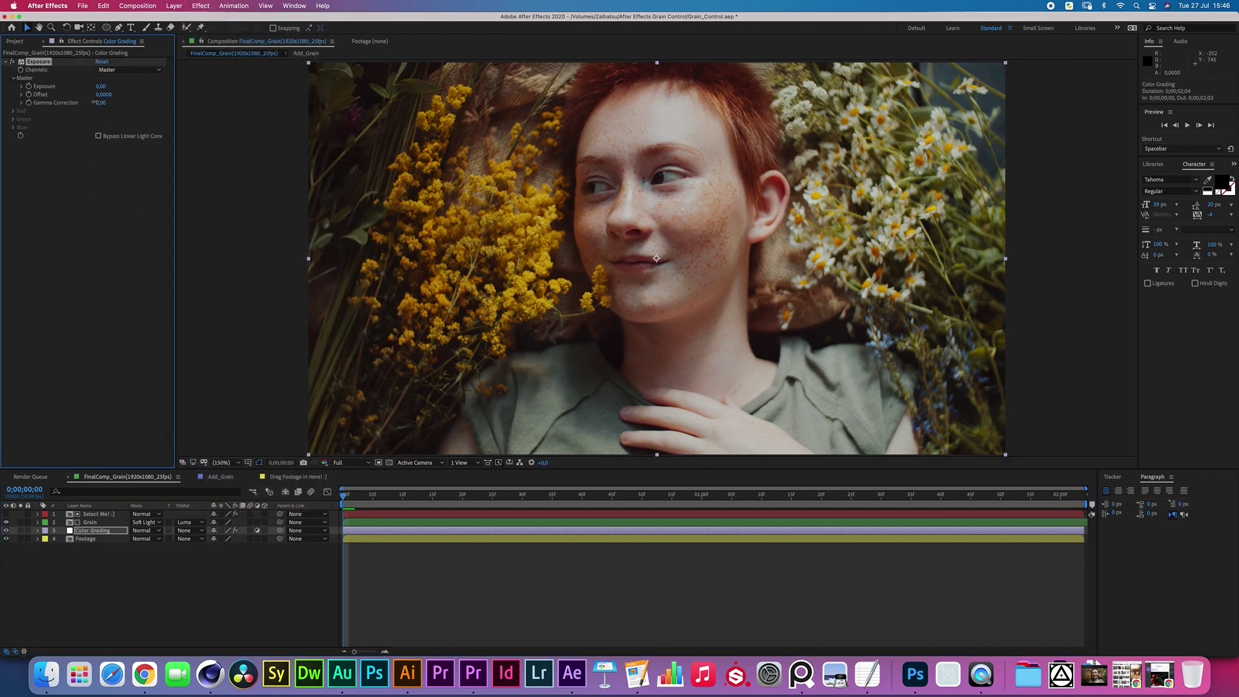
left_click_drag(100, 103, 98, 102)
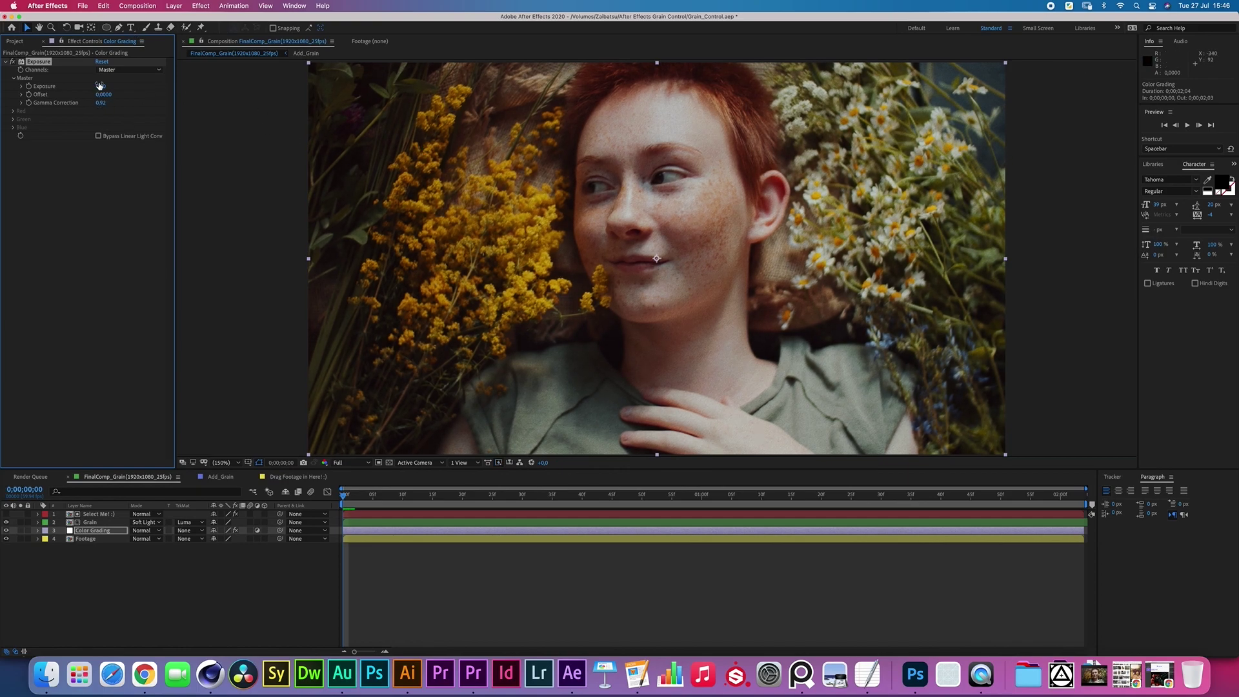
mouse_move(101, 86)
left_mouse_down()
mouse_move(122, 85)
mouse_move(109, 86)
left_mouse_up()
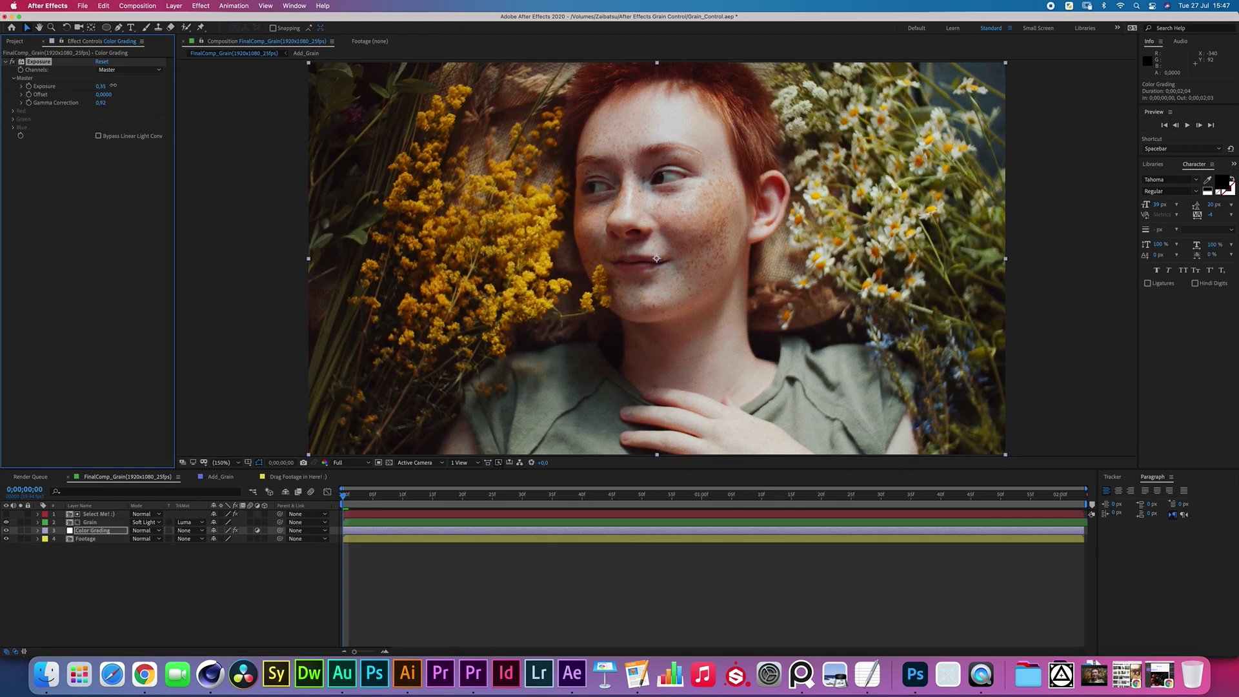
left_click(201, 6)
Add Tritone to Color Grading with pale cream highlights (FFF9E3).
mouse_move(254, 127)
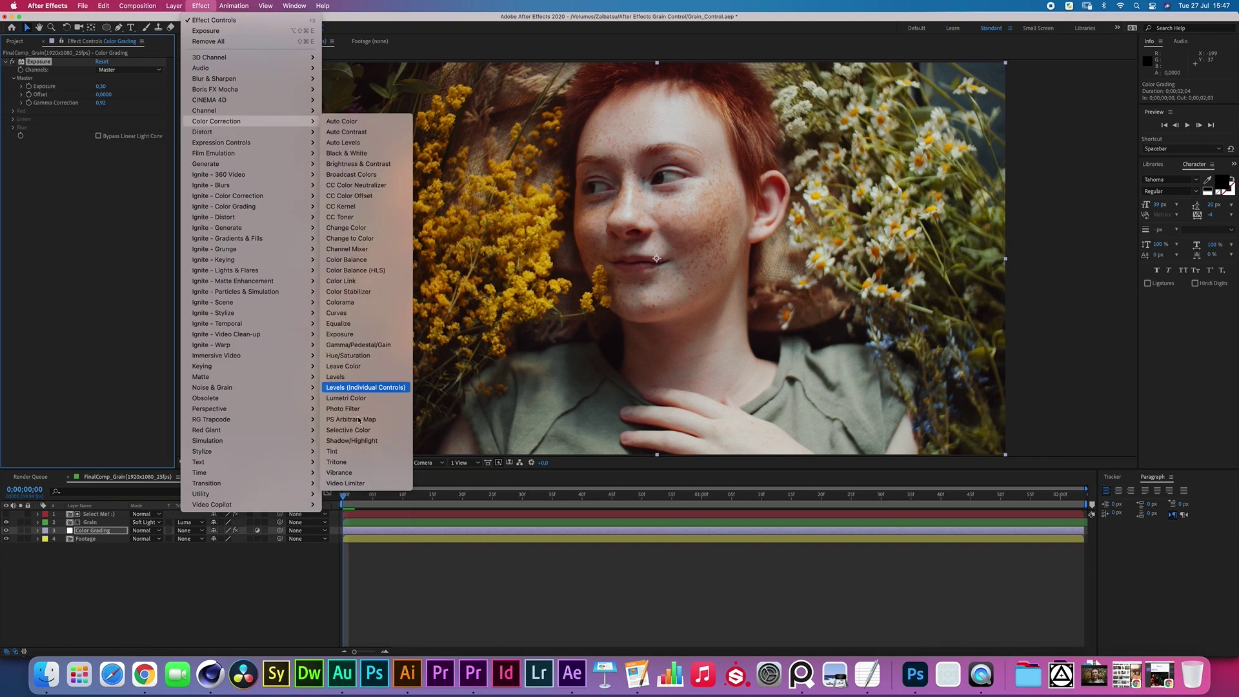
left_click(356, 462)
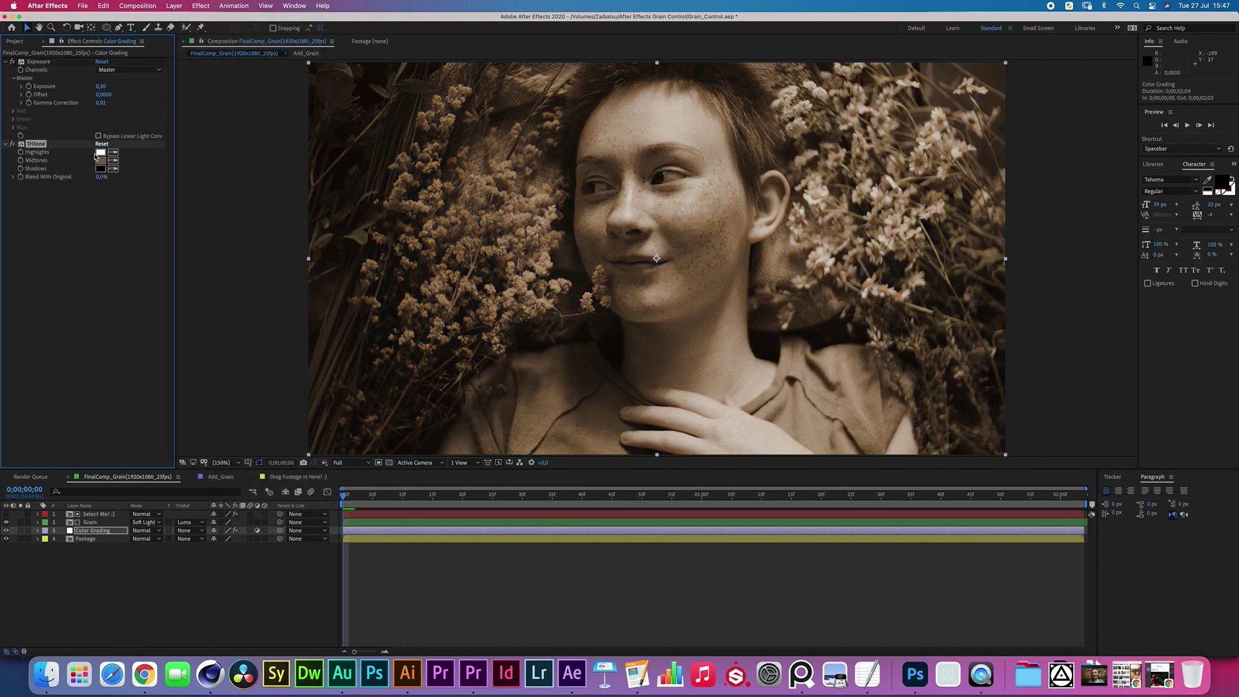
left_click(100, 152)
left_click(134, 342)
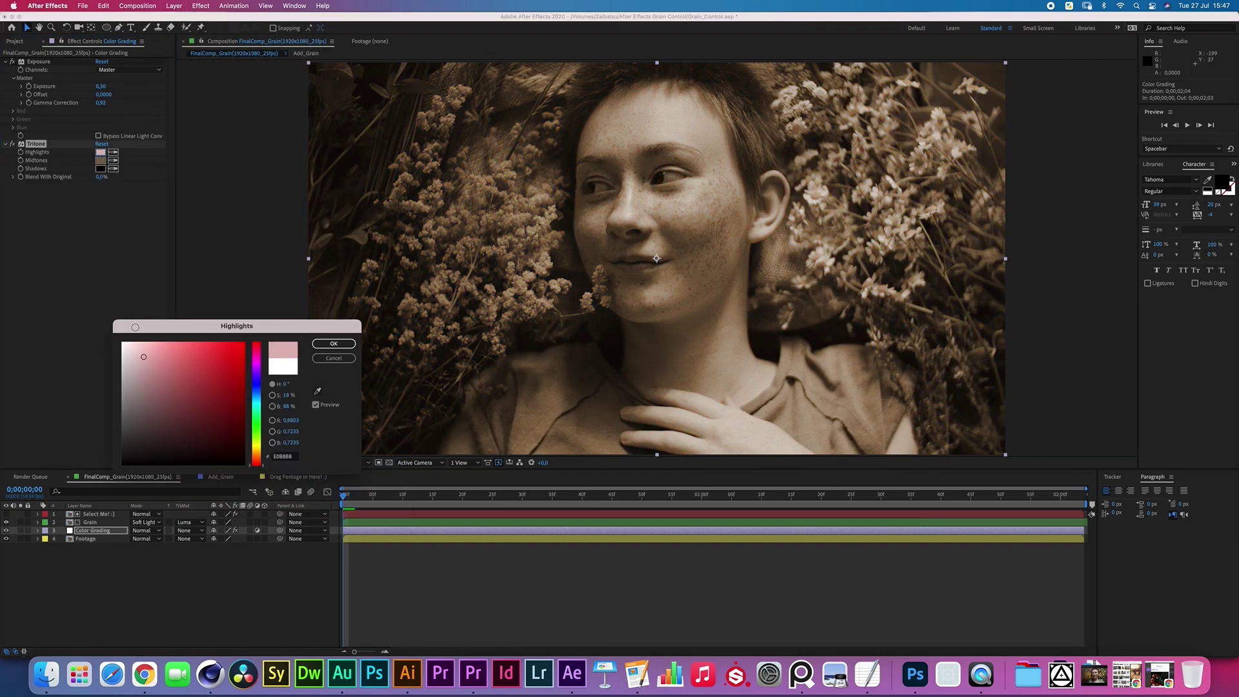
left_click(257, 416)
left_click_drag(260, 431, 258, 447)
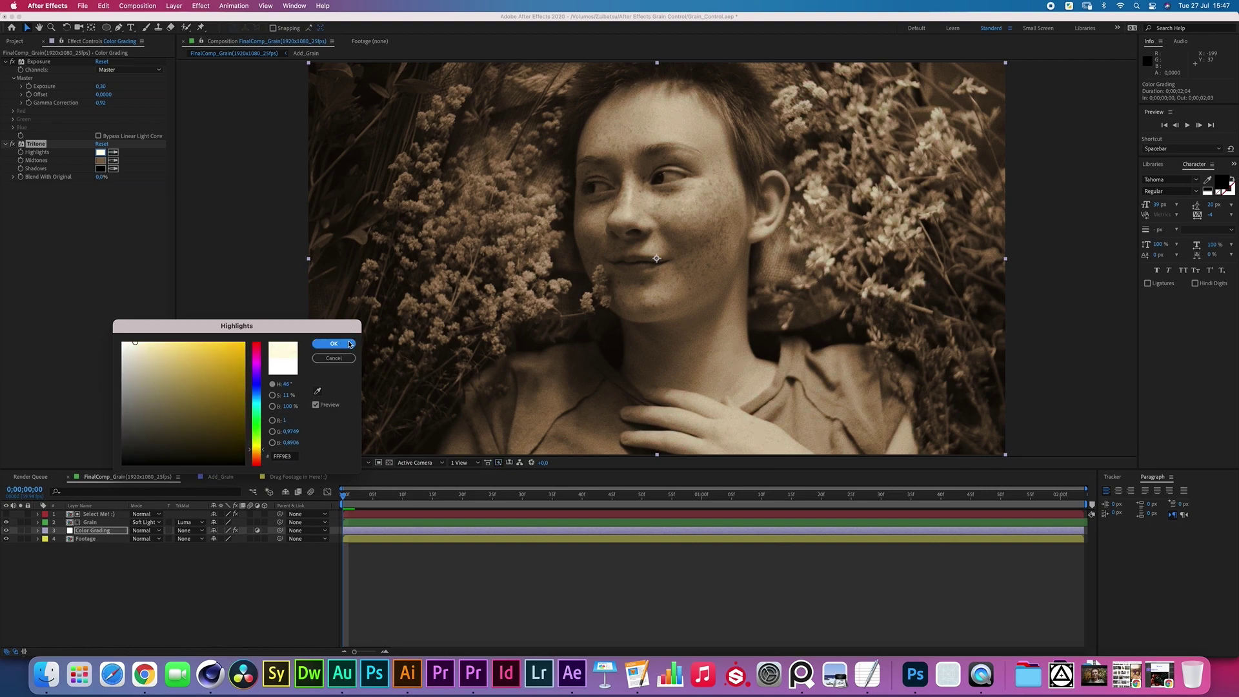
left_click(349, 344)
Set the Tritone midtones to green and the shadows to dark violet.
left_click(100, 160)
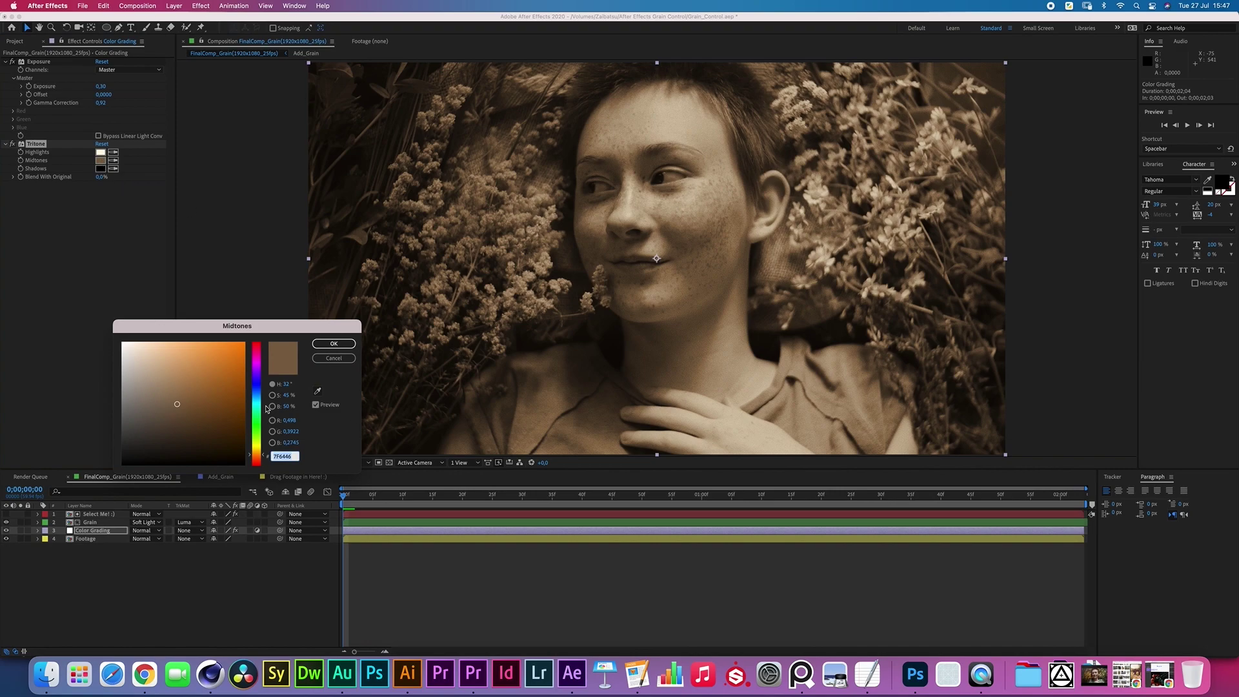
left_click_drag(257, 413, 230, 406)
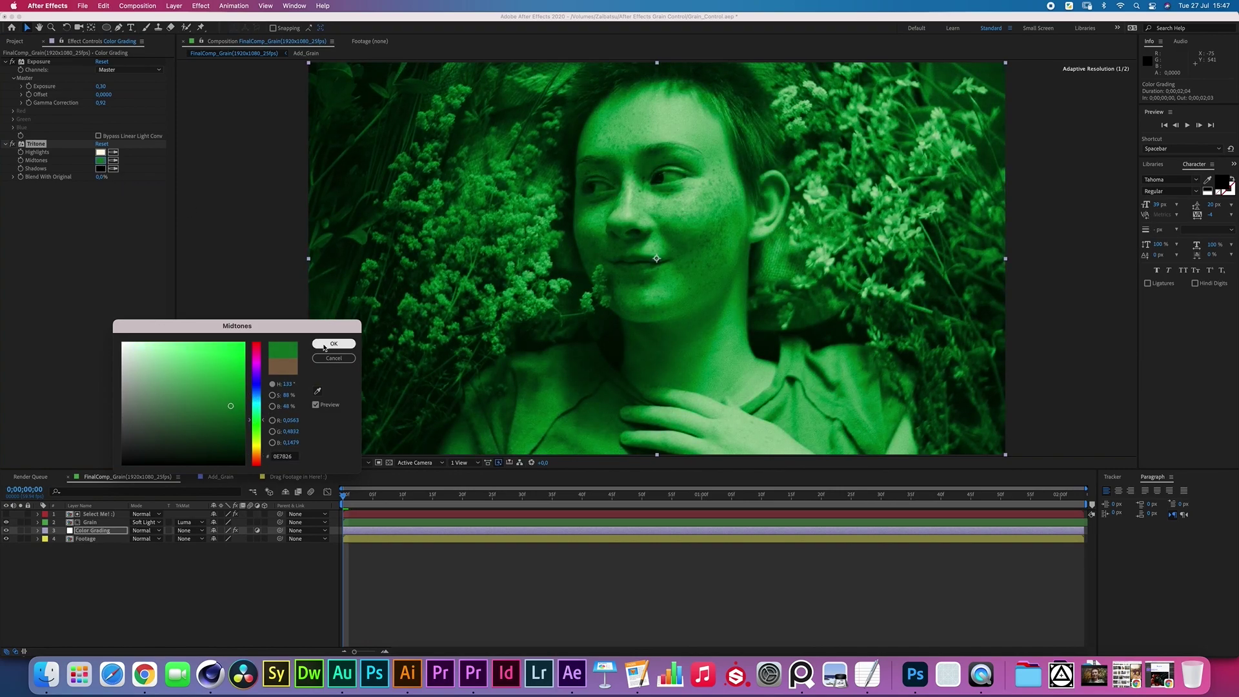
left_click(324, 345)
left_click(100, 169)
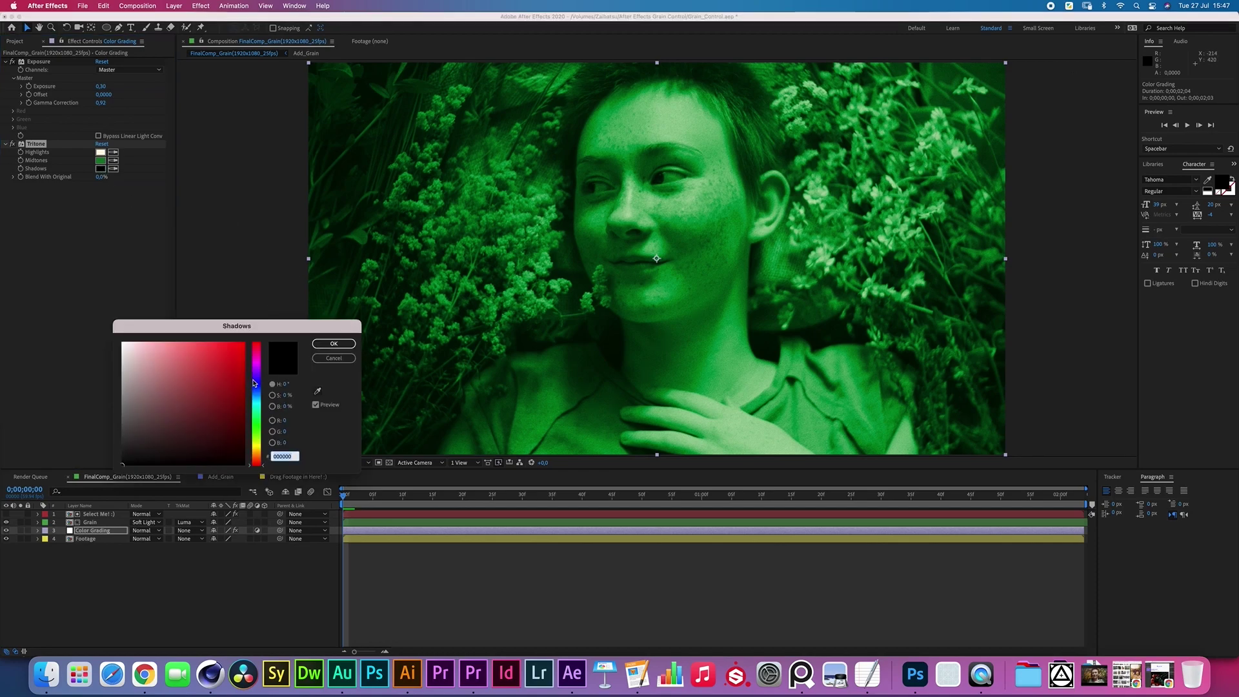
left_click_drag(253, 384, 261, 442)
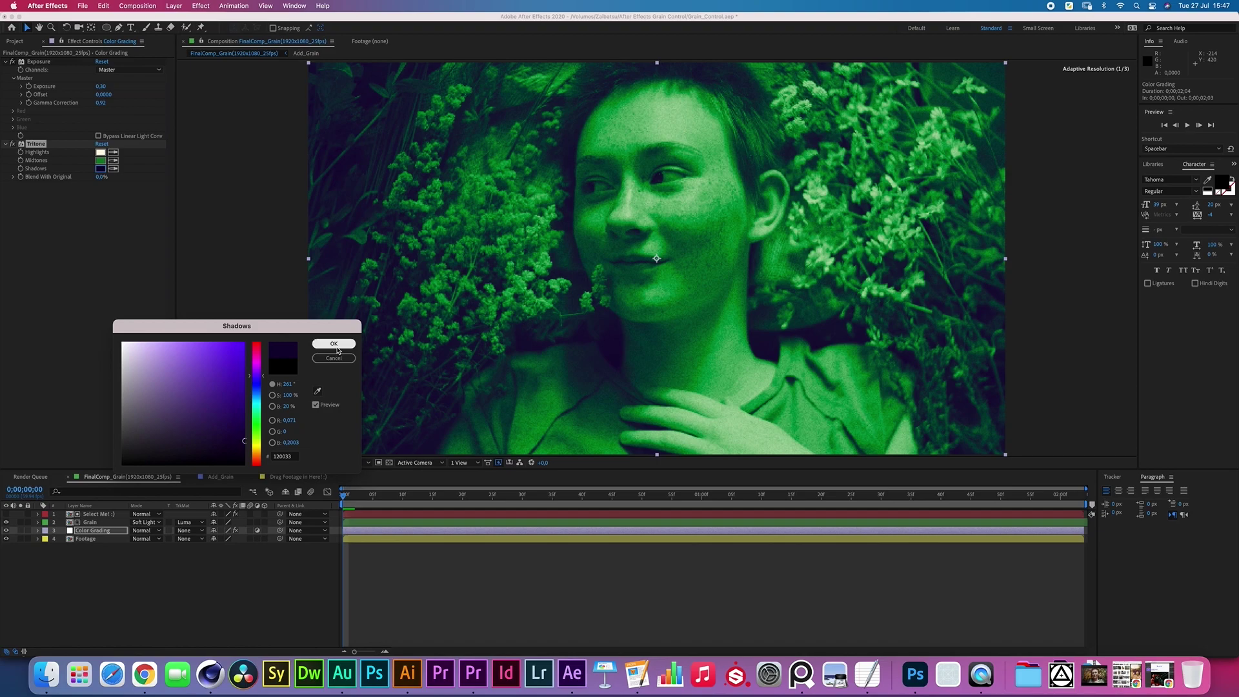
left_click(333, 343)
Set Tritone's Blend With Original to 93%.
left_click_drag(101, 178, 144, 174)
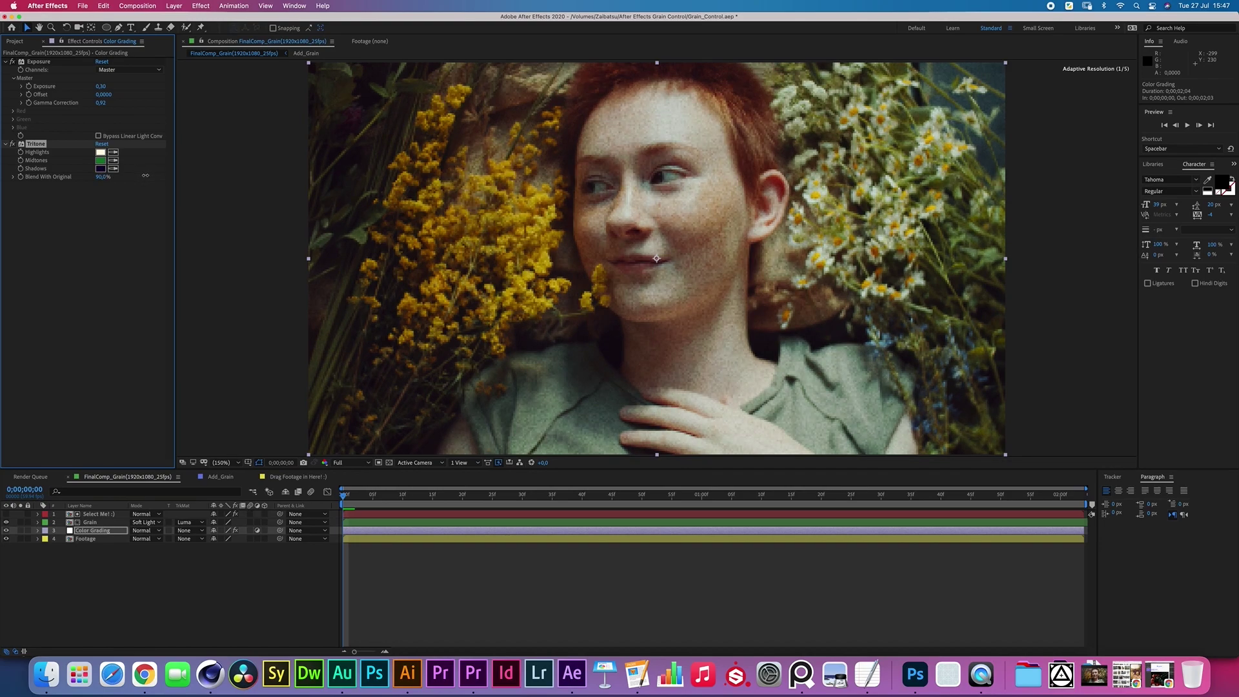
left_click_drag(146, 175, 148, 175)
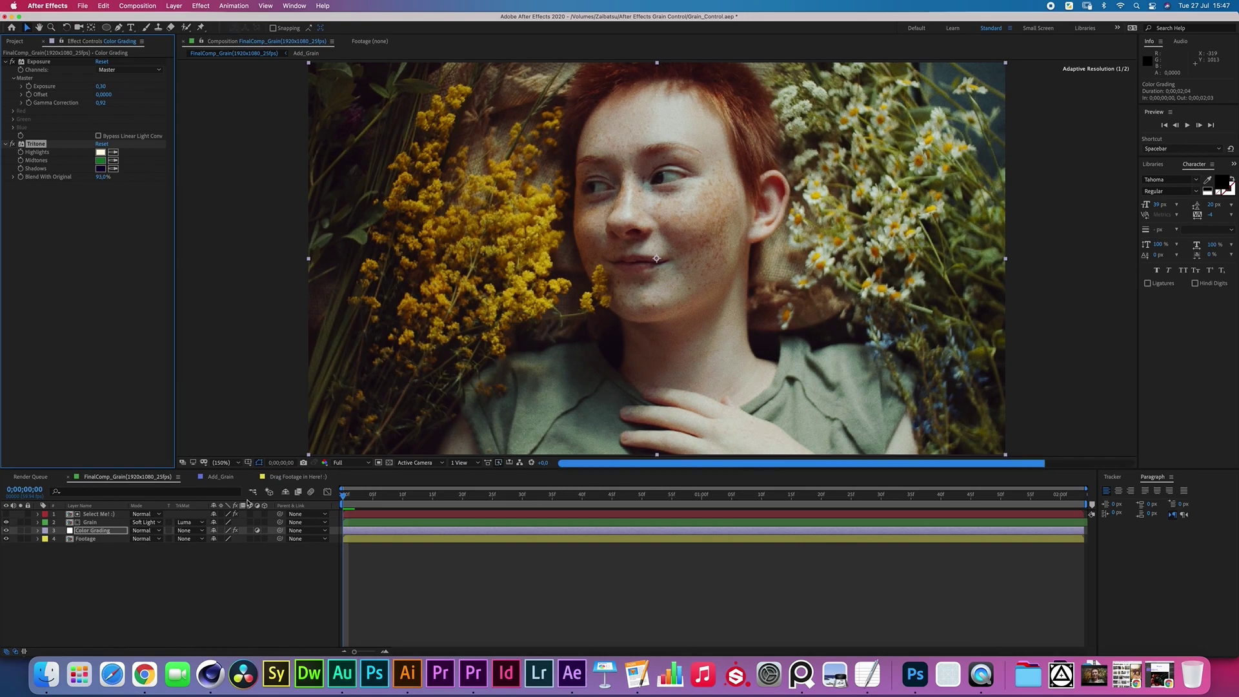
left_click(243, 586)
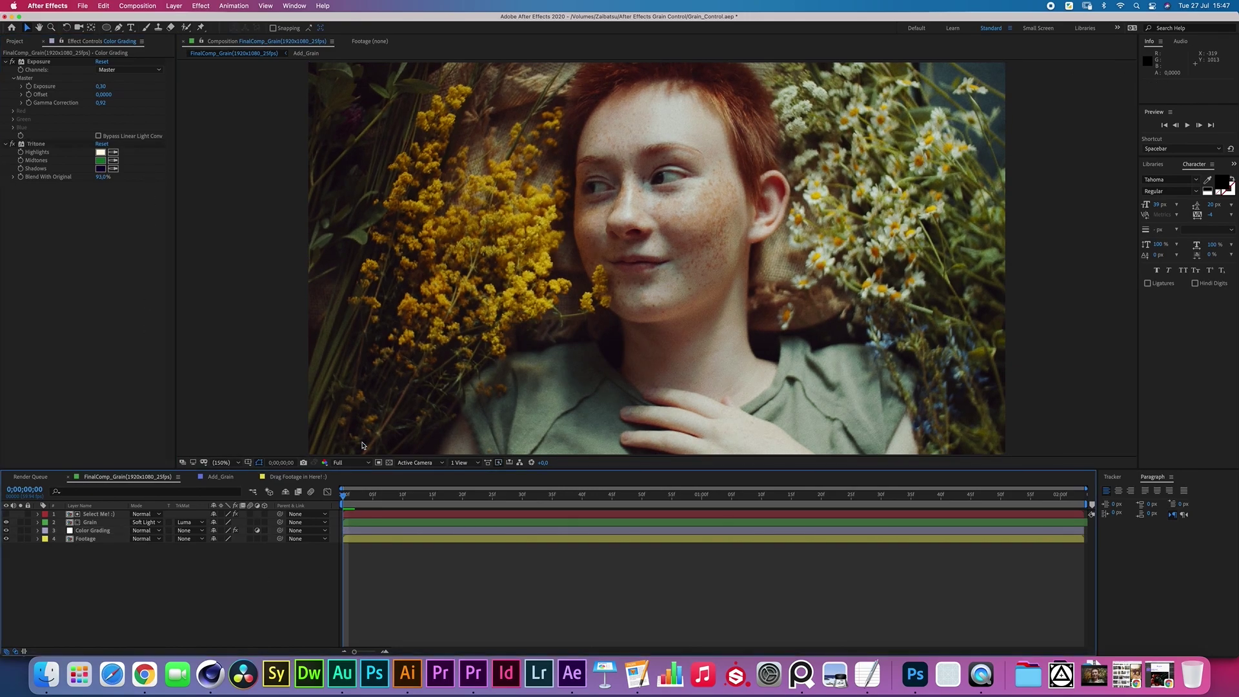
View at 100%, duplicate Footage as 'Bloom&Glare', and move it above Color Grading.
left_click(221, 463)
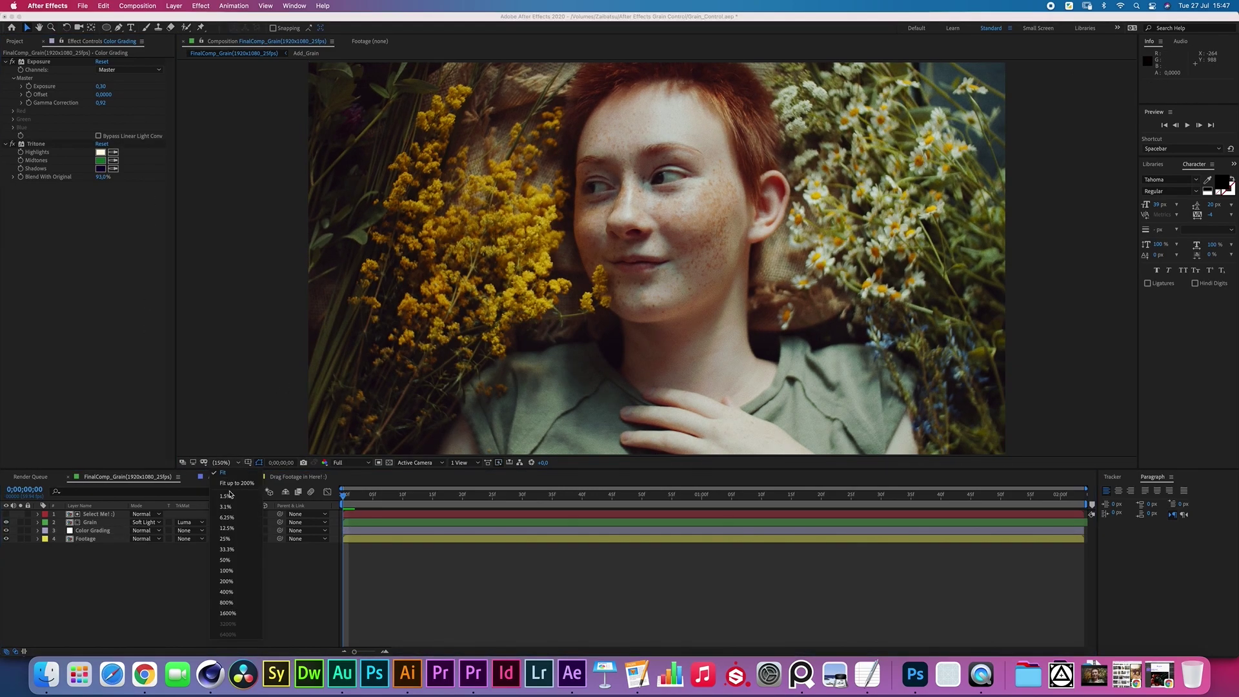
left_click(237, 572)
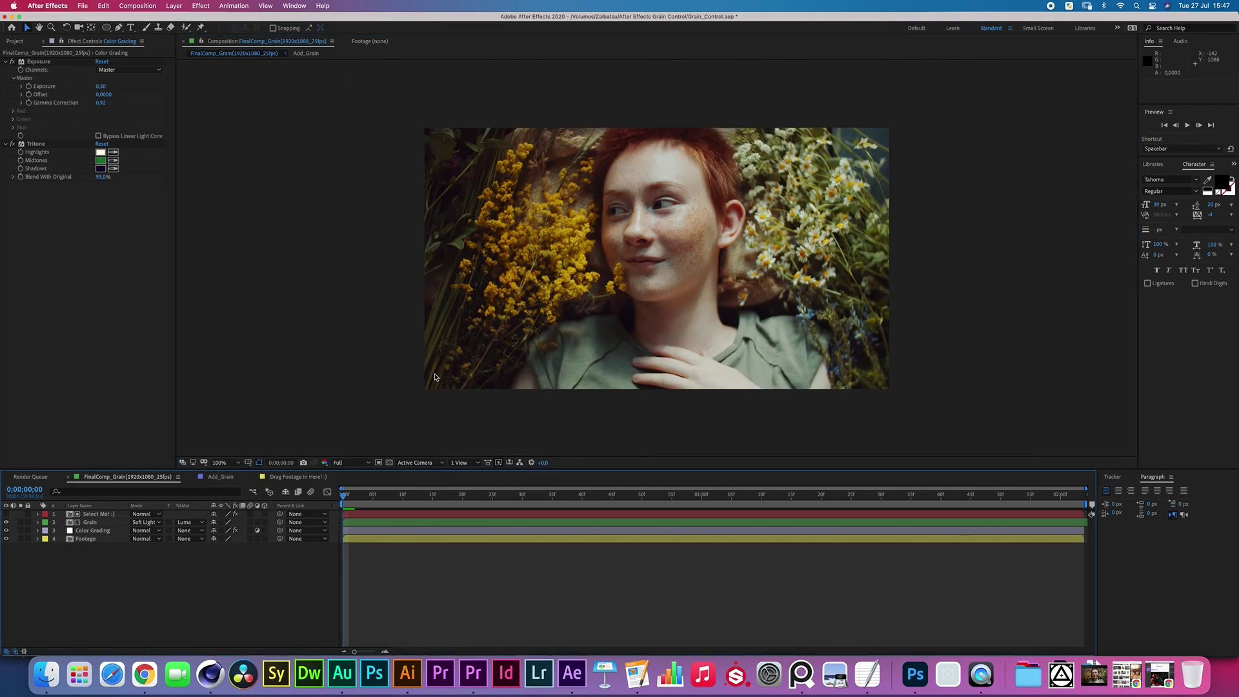
left_click(101, 538)
key("super+d")
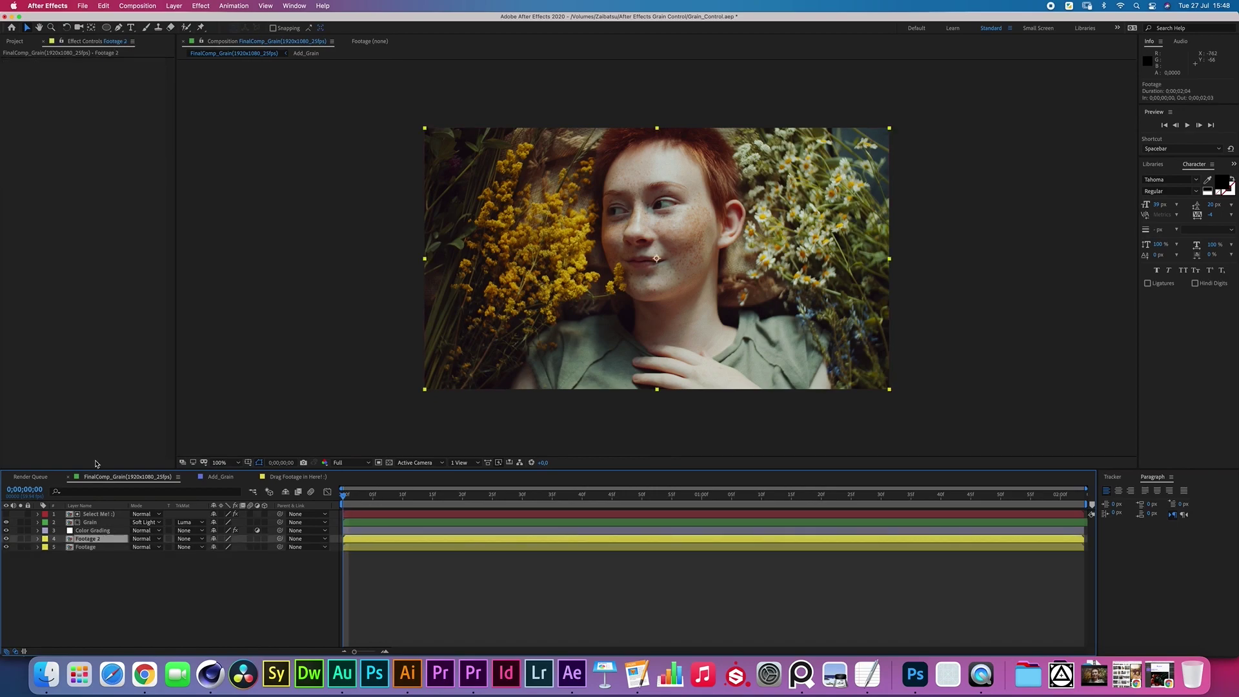
key("Return")
type("Bloom&Glare")
key("Return")
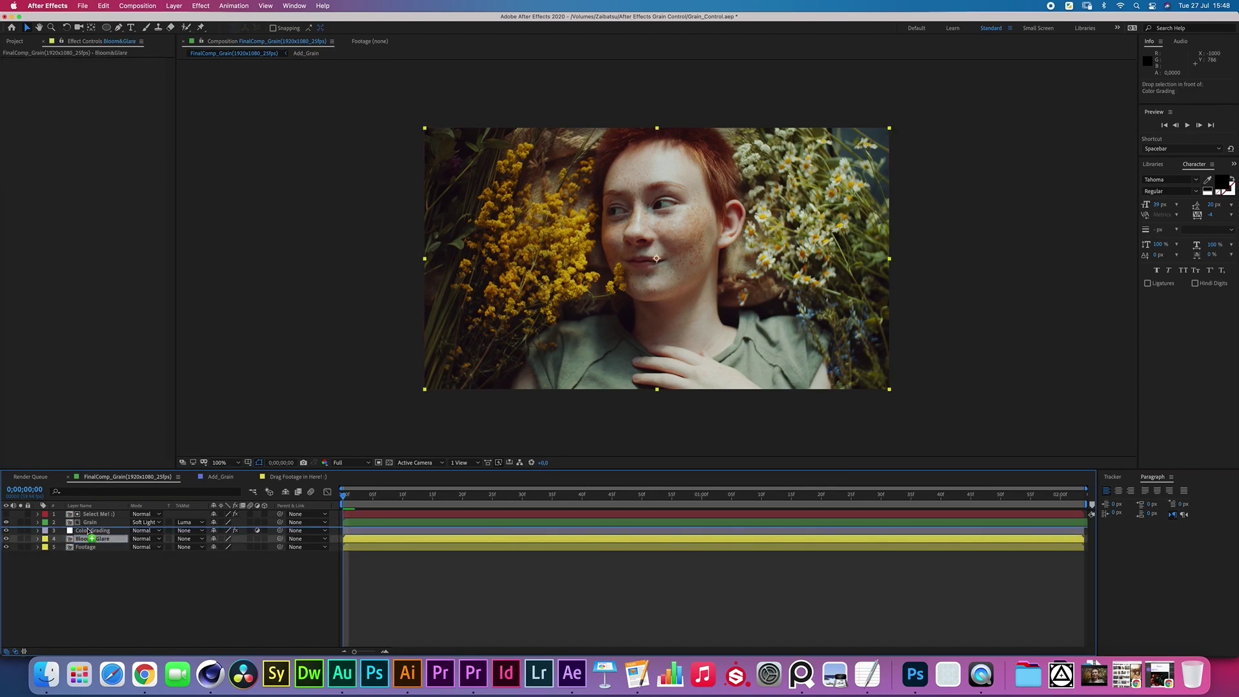
key("super+bracketright")
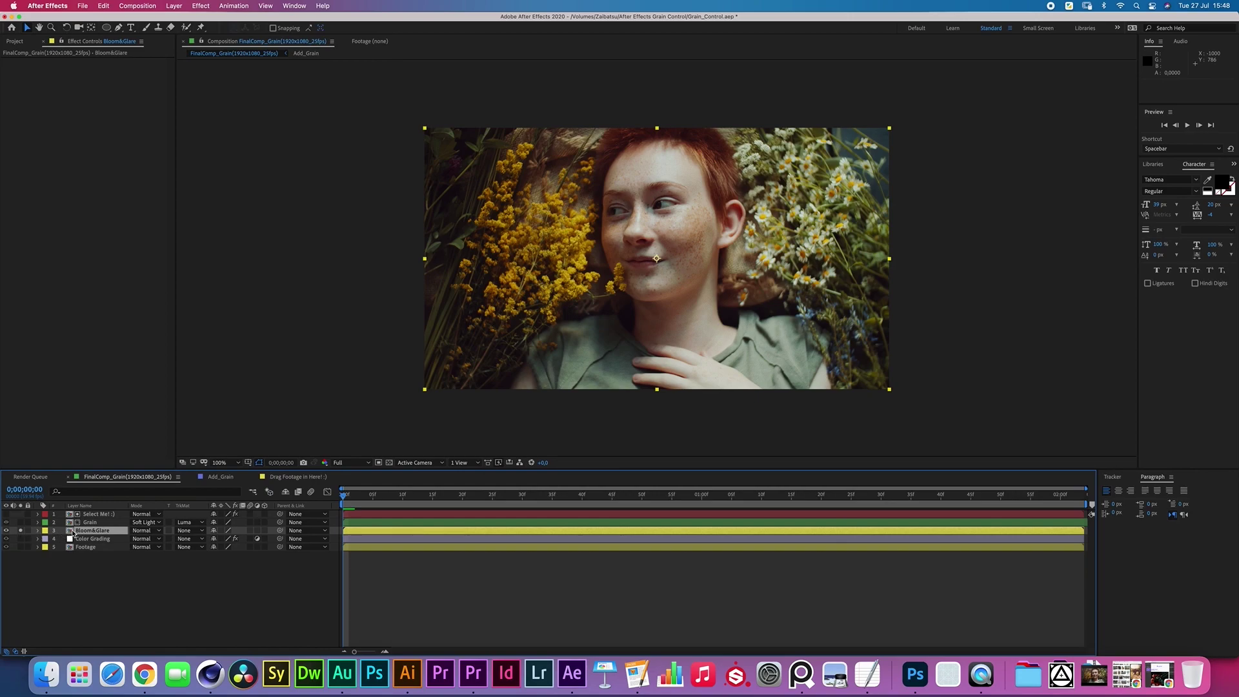
Apply Gaussian Blur to Bloom&Glare with blurriness 37.2.
left_click(201, 5)
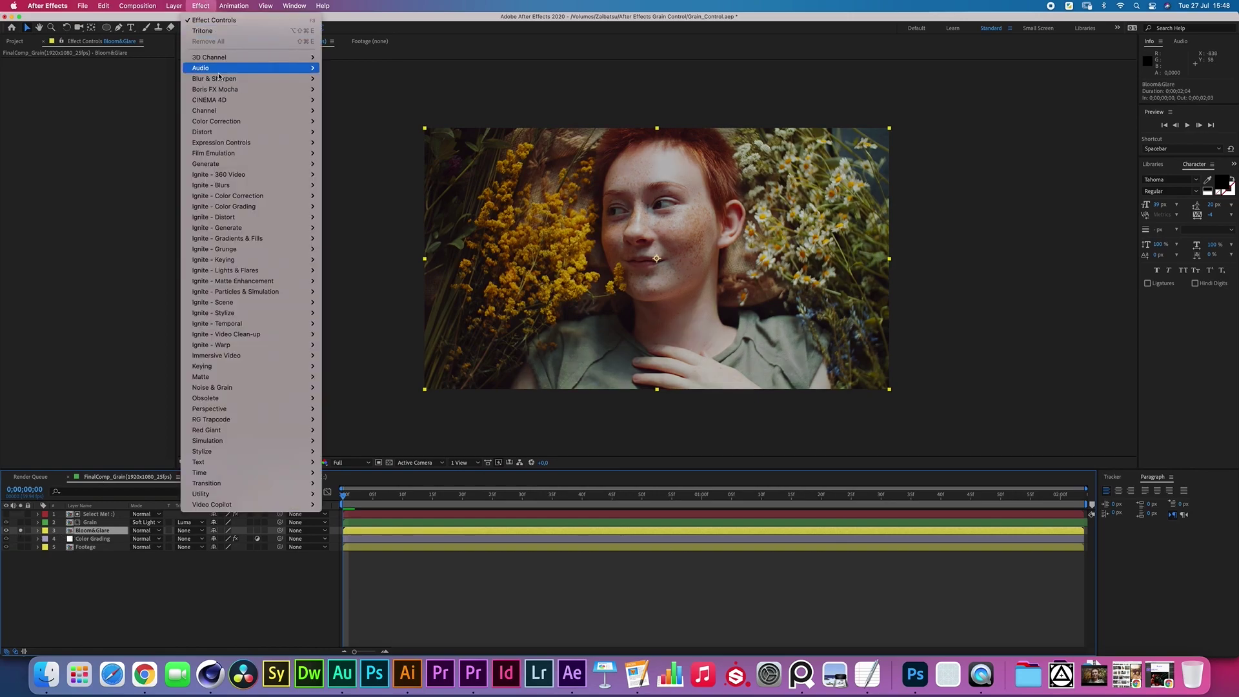
mouse_move(223, 78)
left_click(346, 195)
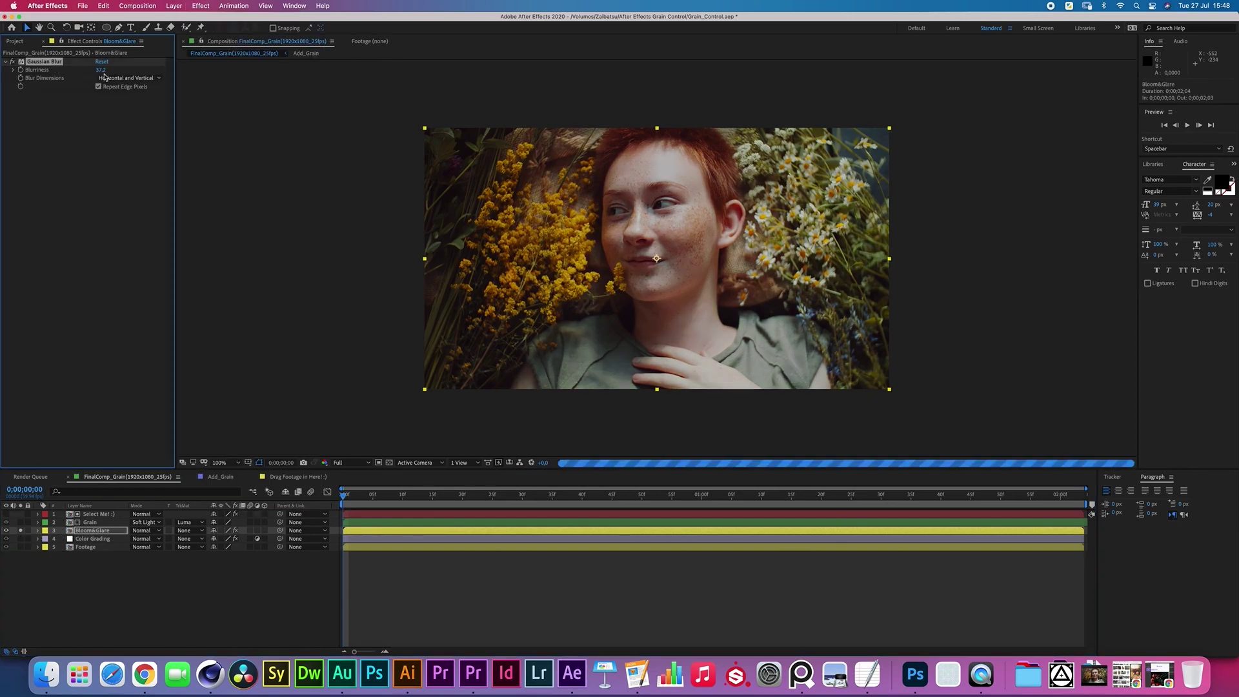
left_click_drag(100, 70, 254, 152)
Add an Exposure effect below the blur with gamma lowered to about 0.22.
left_click(200, 6)
mouse_move(252, 122)
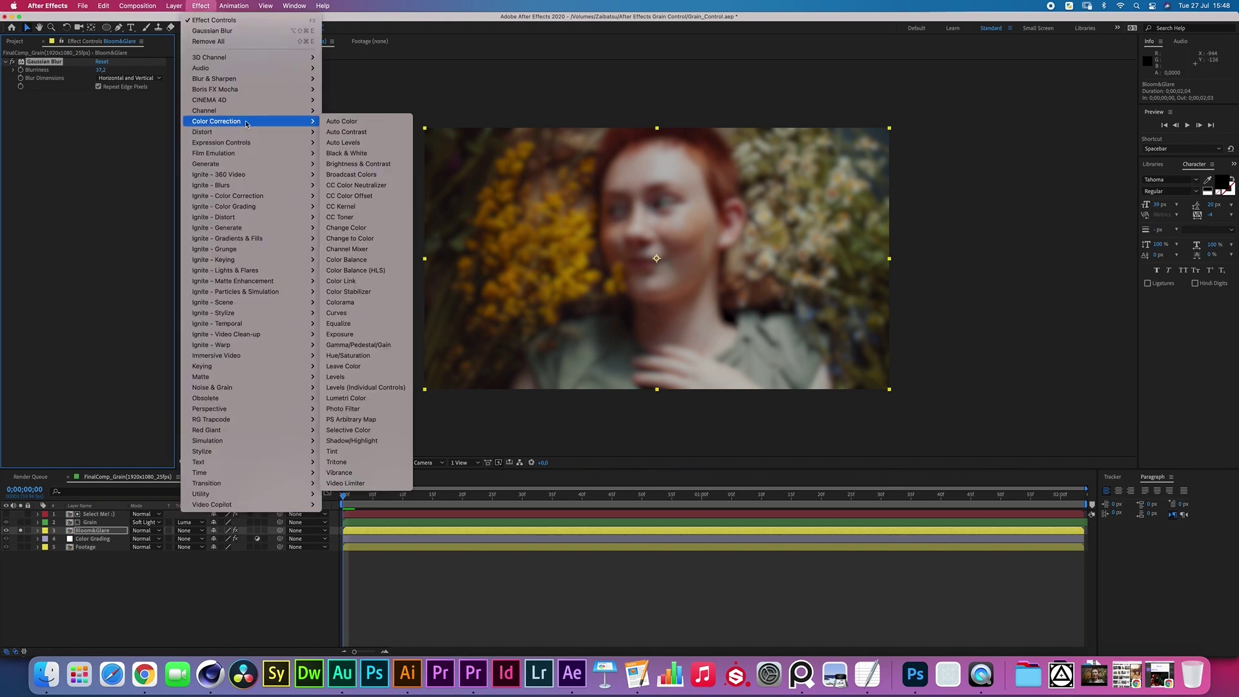
left_click(338, 335)
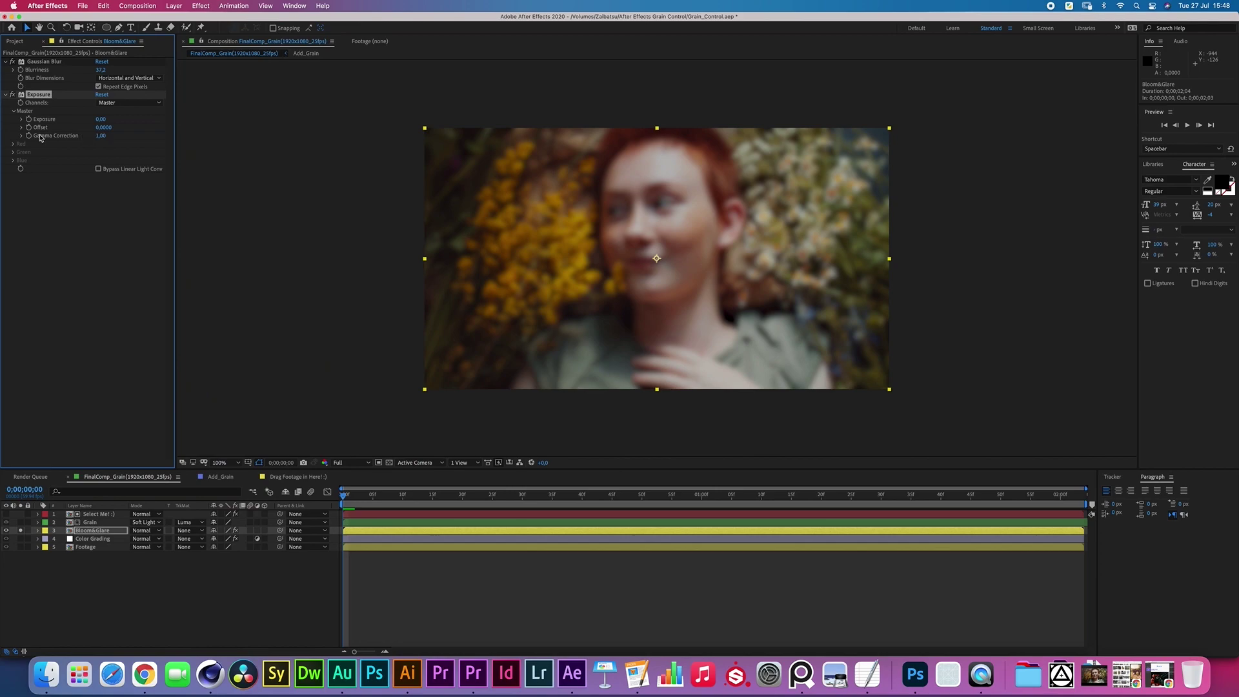
left_click_drag(67, 136, 169, 120)
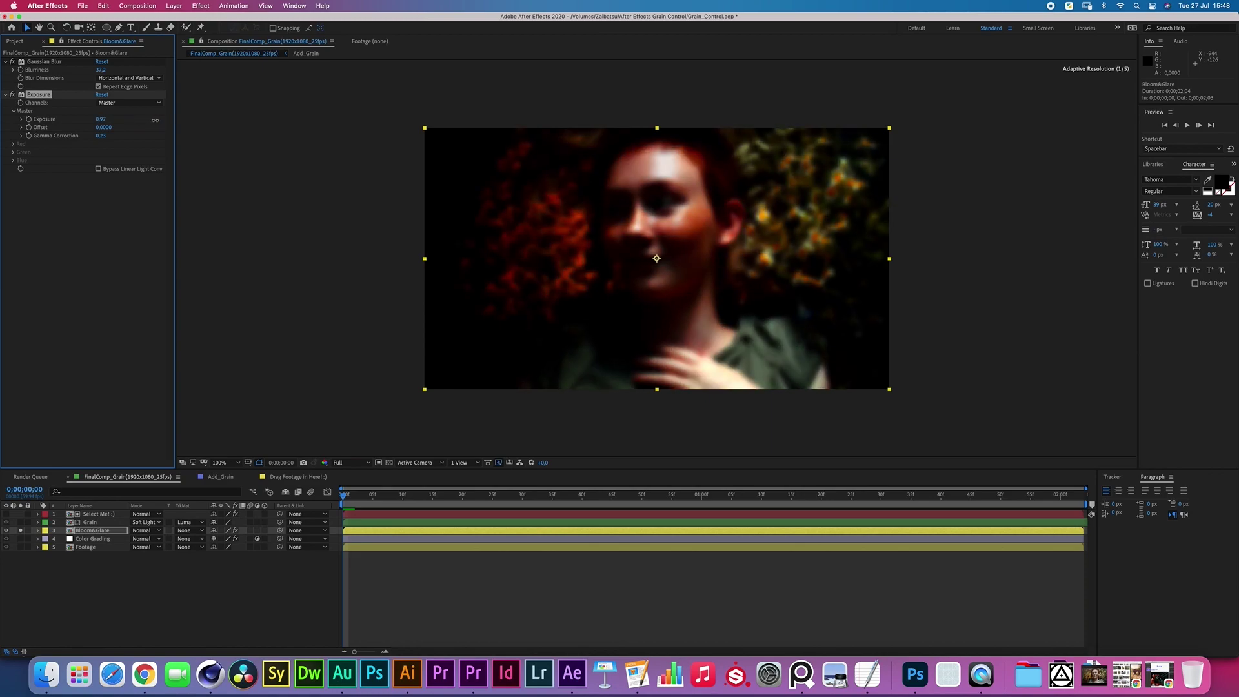
Add a Tint effect to make Bloom&Glare monochrome.
left_click(201, 6)
left_click(358, 426)
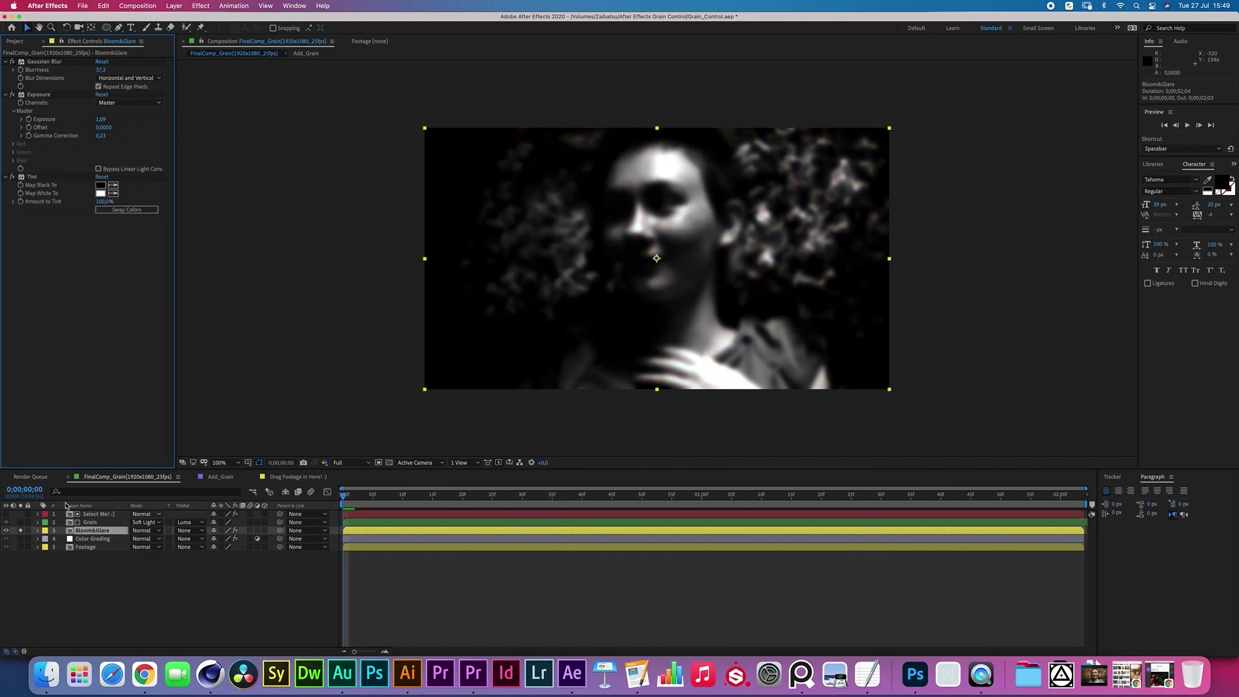
left_click(87, 543)
Add a 'Highlight Correction' adjustment layer luma-matted to Bloom&Glare, with a Vibrance effect.
left_click(88, 540)
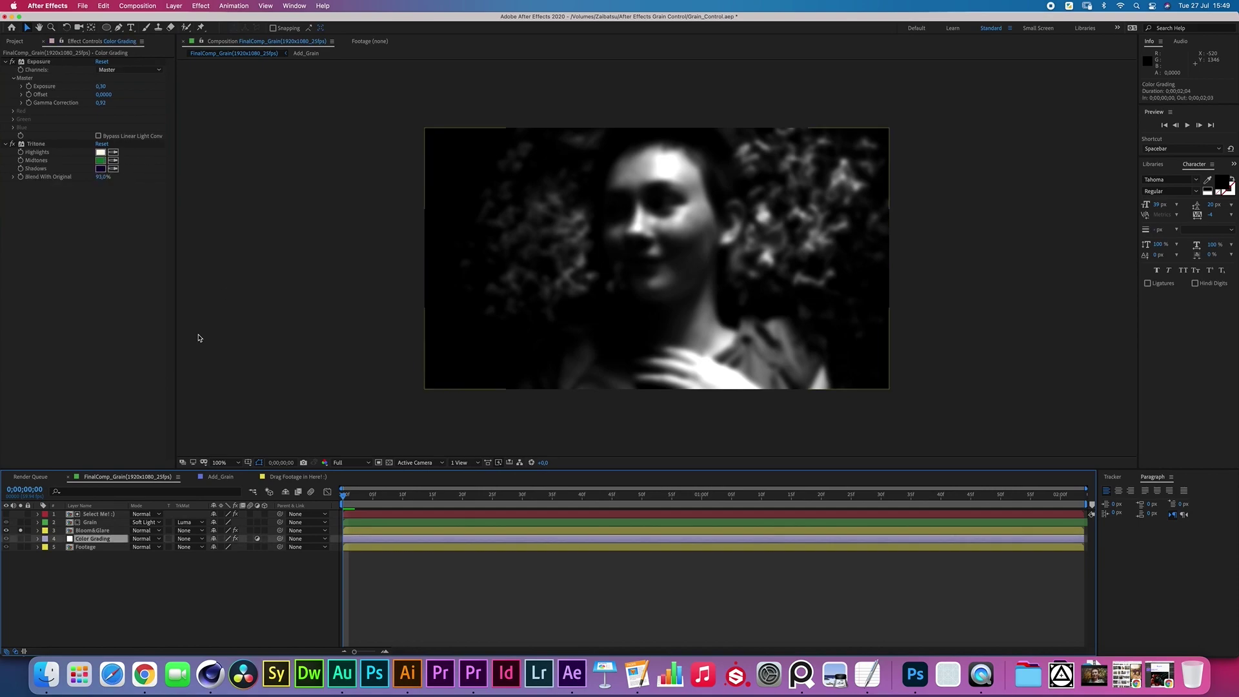
left_click(178, 6)
mouse_move(193, 20)
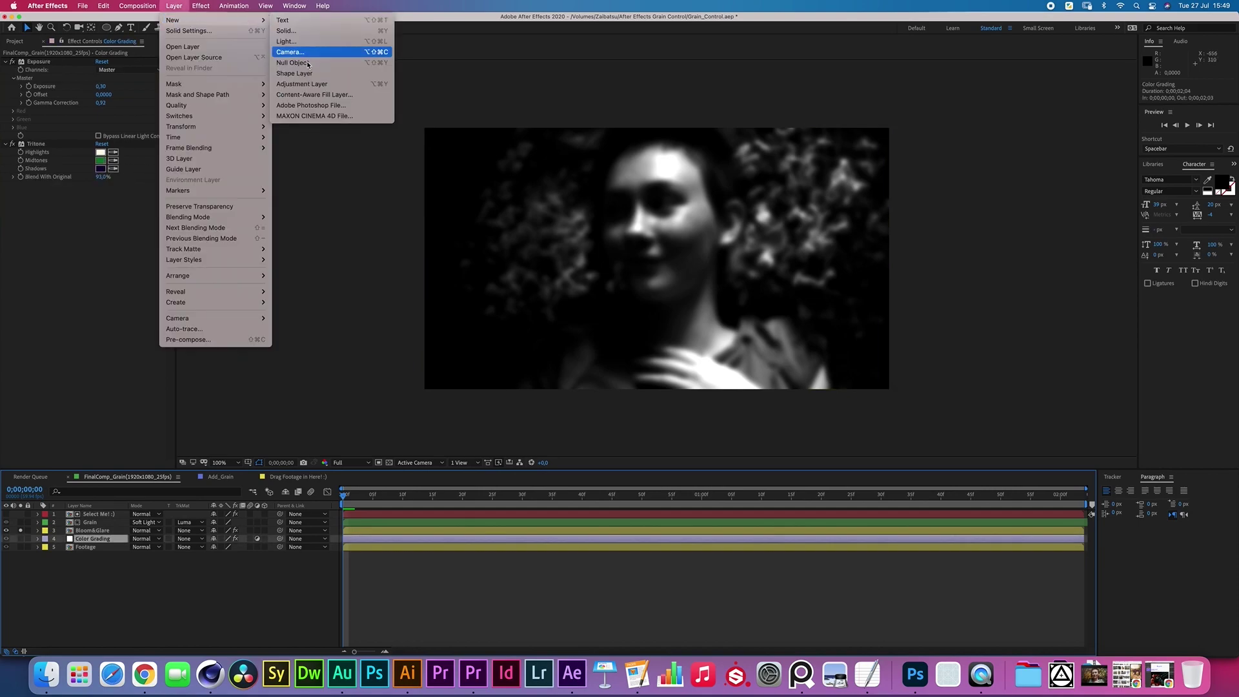
left_click(303, 85)
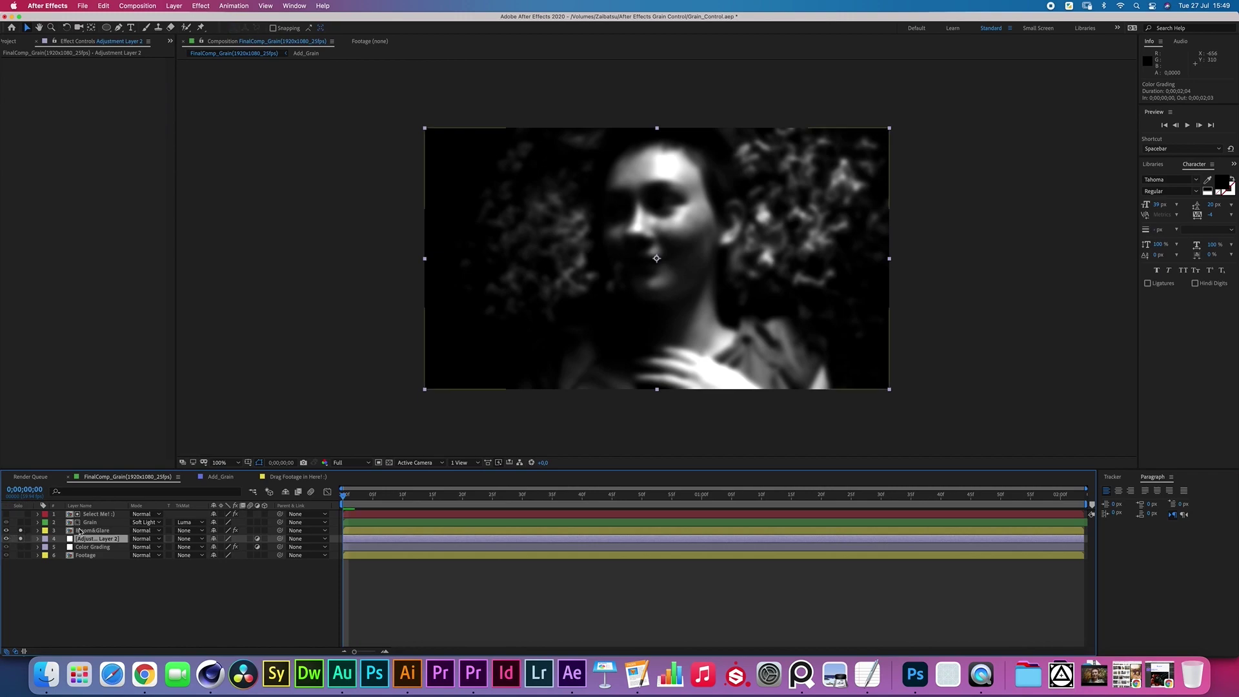
left_click(191, 538)
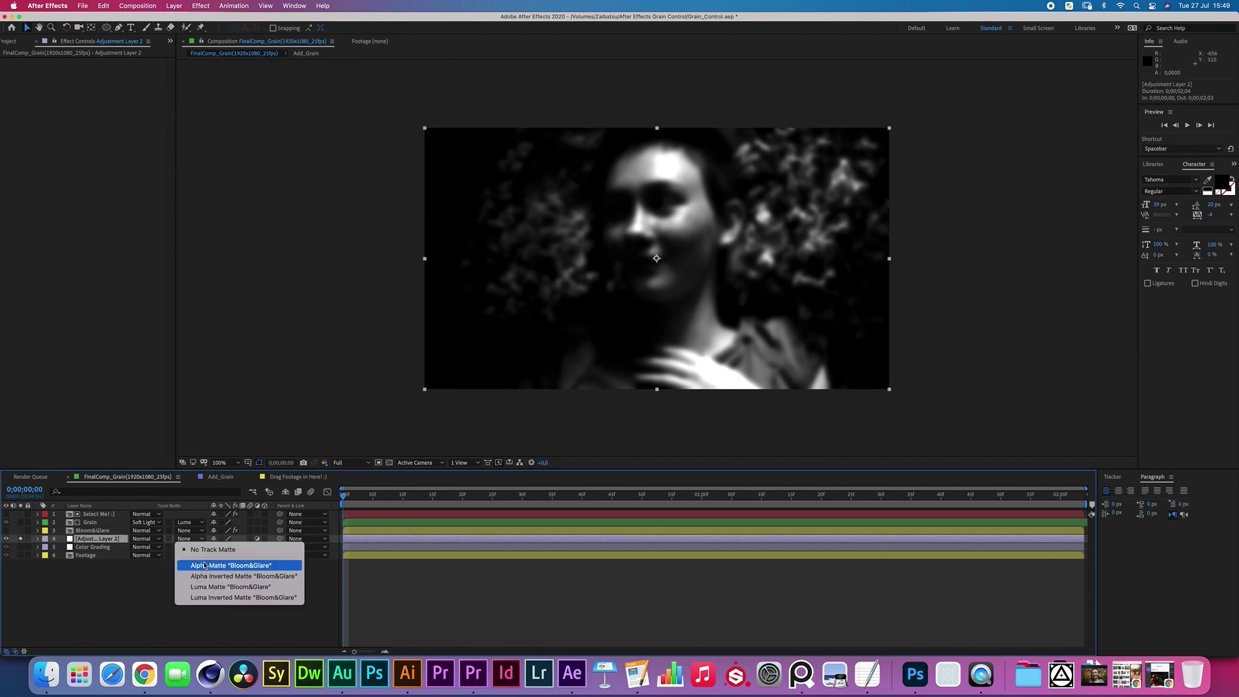
left_click(208, 586)
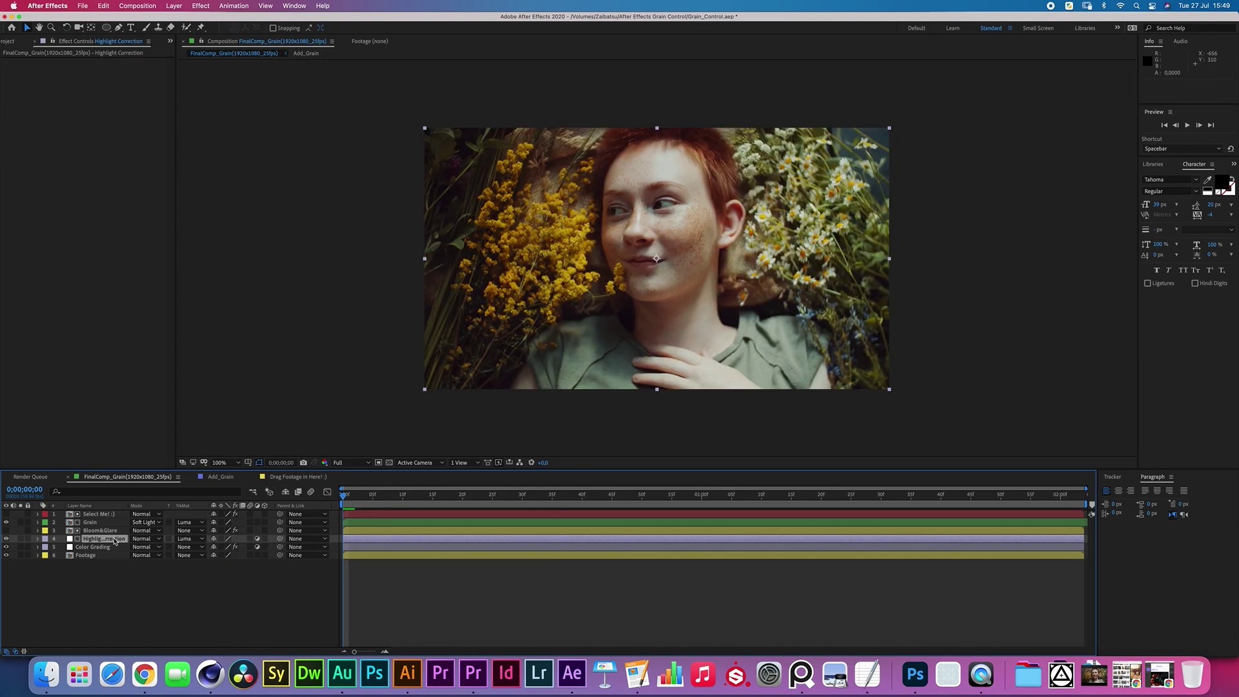
left_click(115, 540)
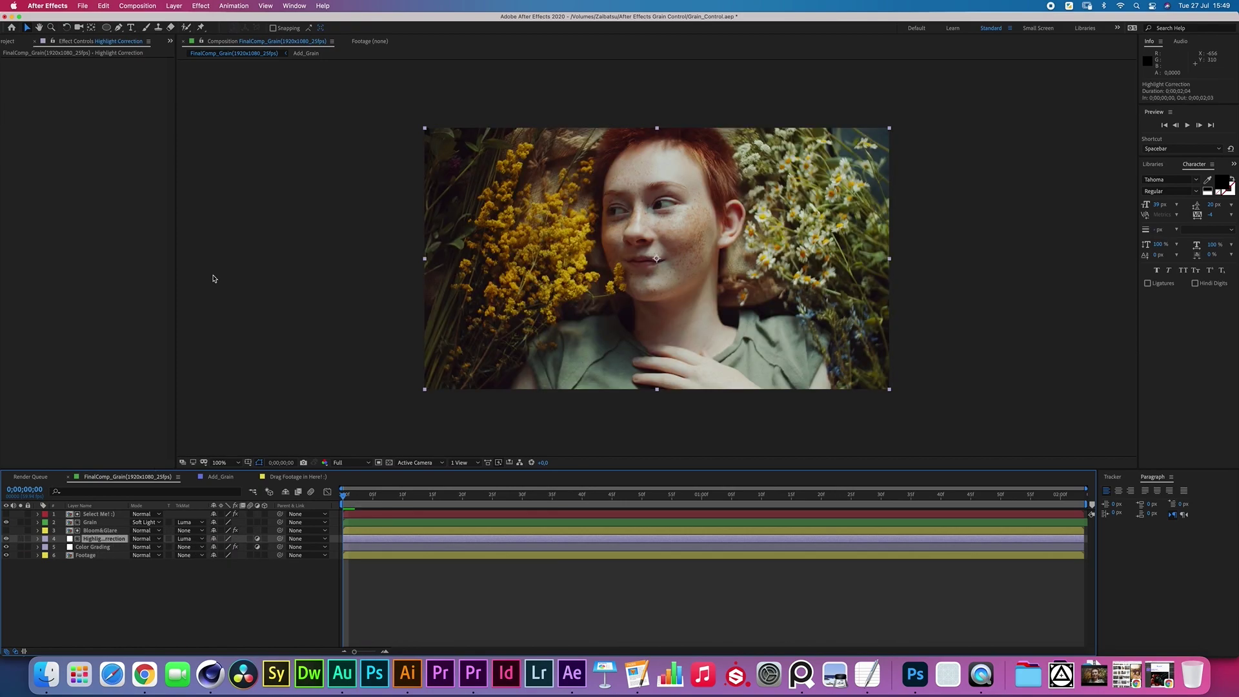
left_click(200, 8)
left_click(197, 16)
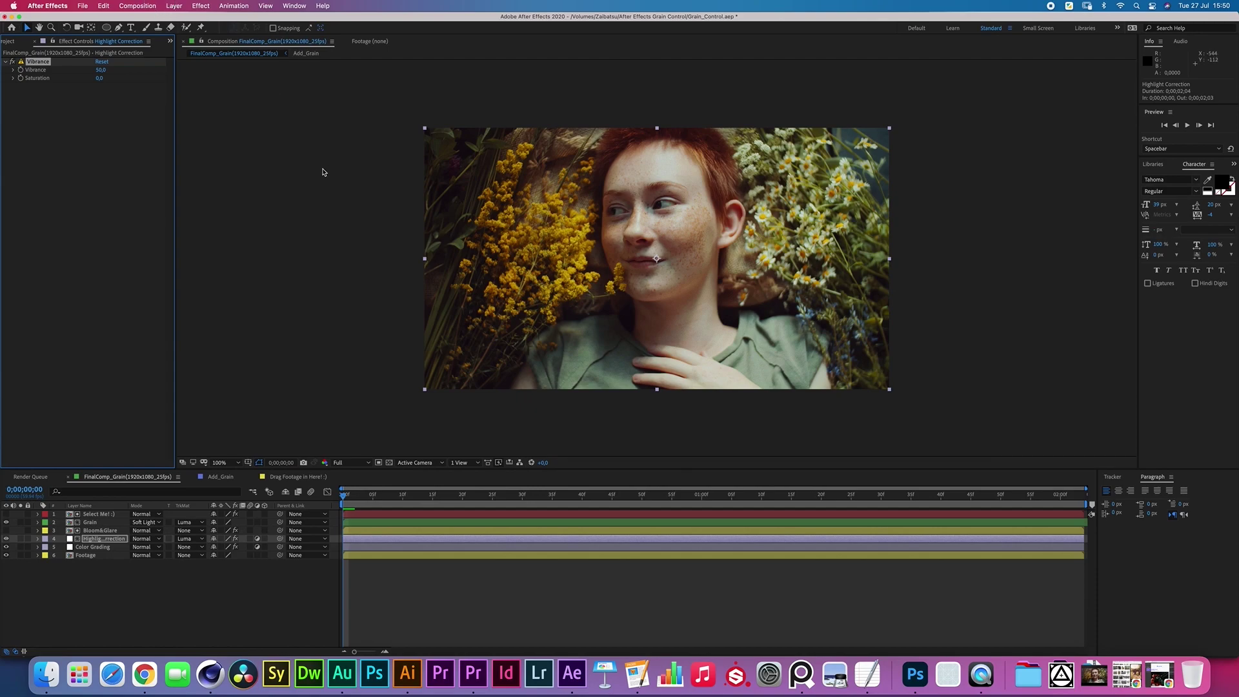
Add Tritone to Highlight Correction with light pink highlights (FAD7FF).
left_click(200, 5)
left_click(361, 403)
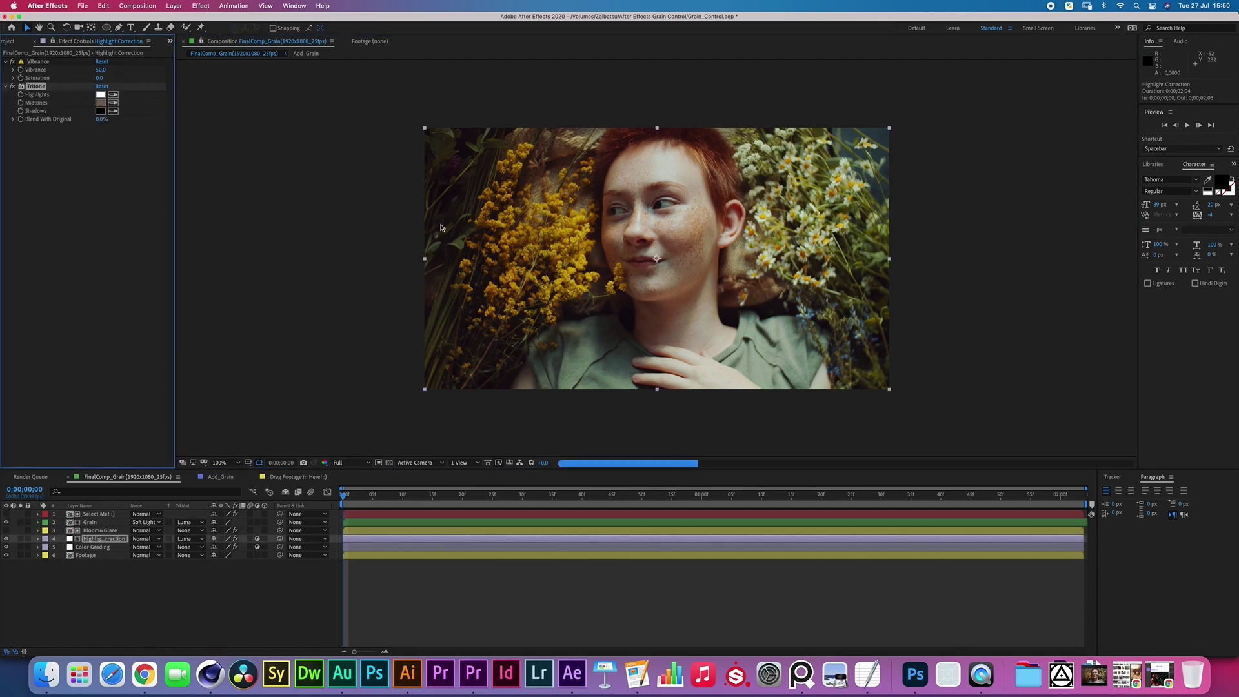
left_click(100, 94)
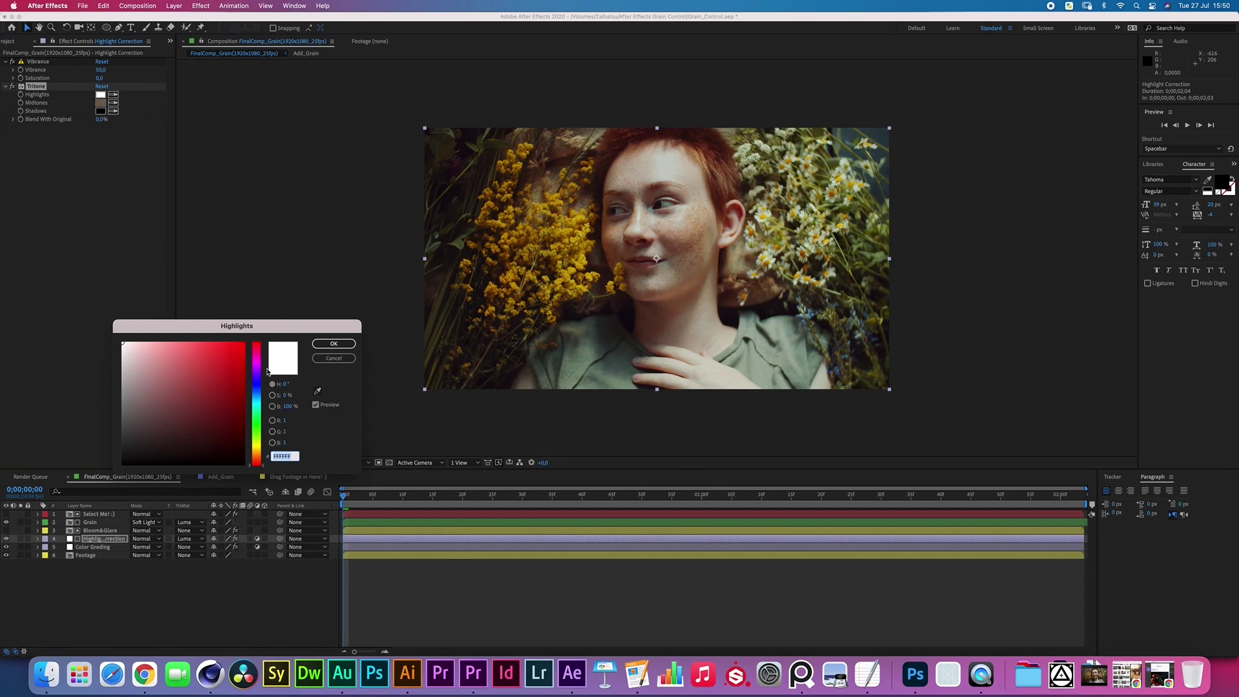
left_click_drag(256, 343, 256, 365)
left_click(203, 365)
left_click_drag(176, 335, 138, 257)
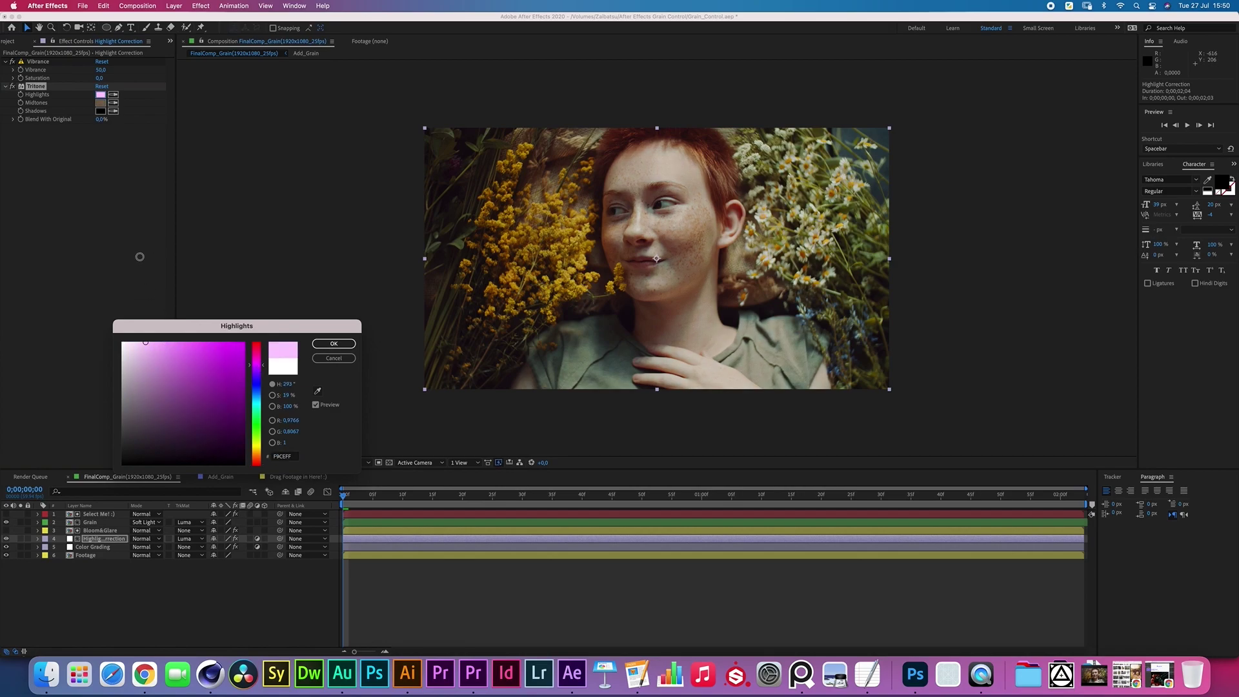
left_click(334, 344)
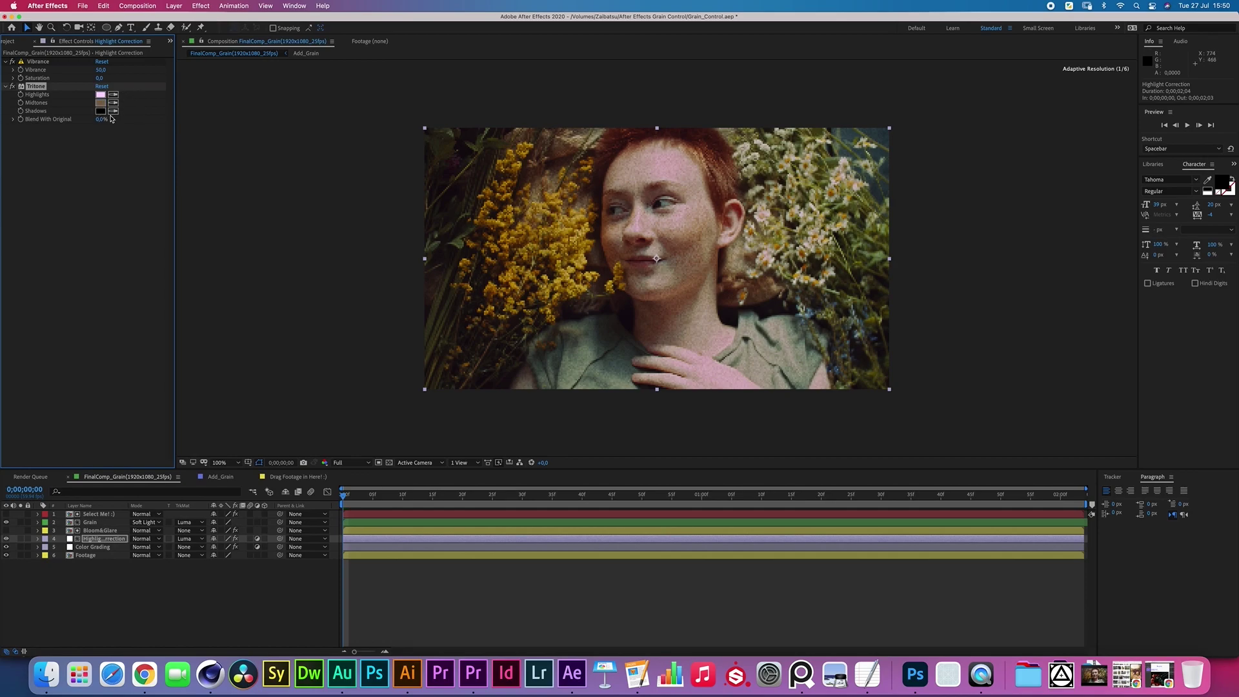
Set the Tritone midtones to grey (838383) and Blend With Original to 82%.
left_click(100, 102)
left_click_drag(175, 390, 90, 403)
left_click(331, 344)
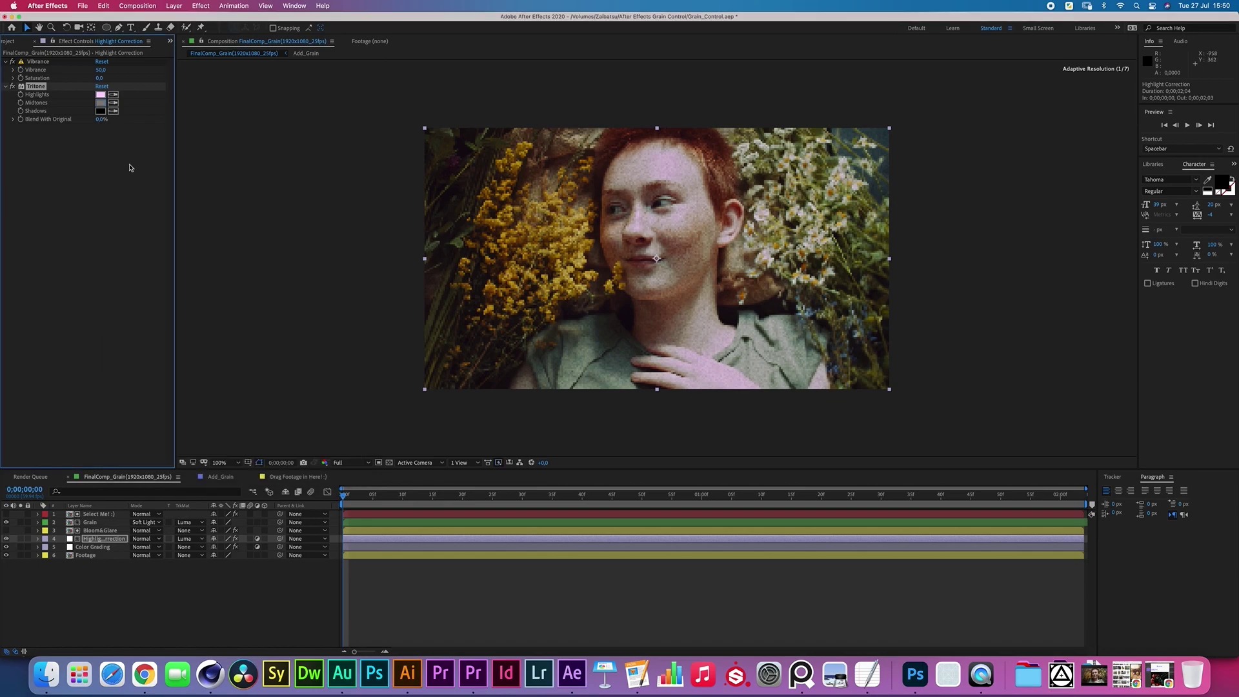
left_click_drag(222, 117, 406, 140)
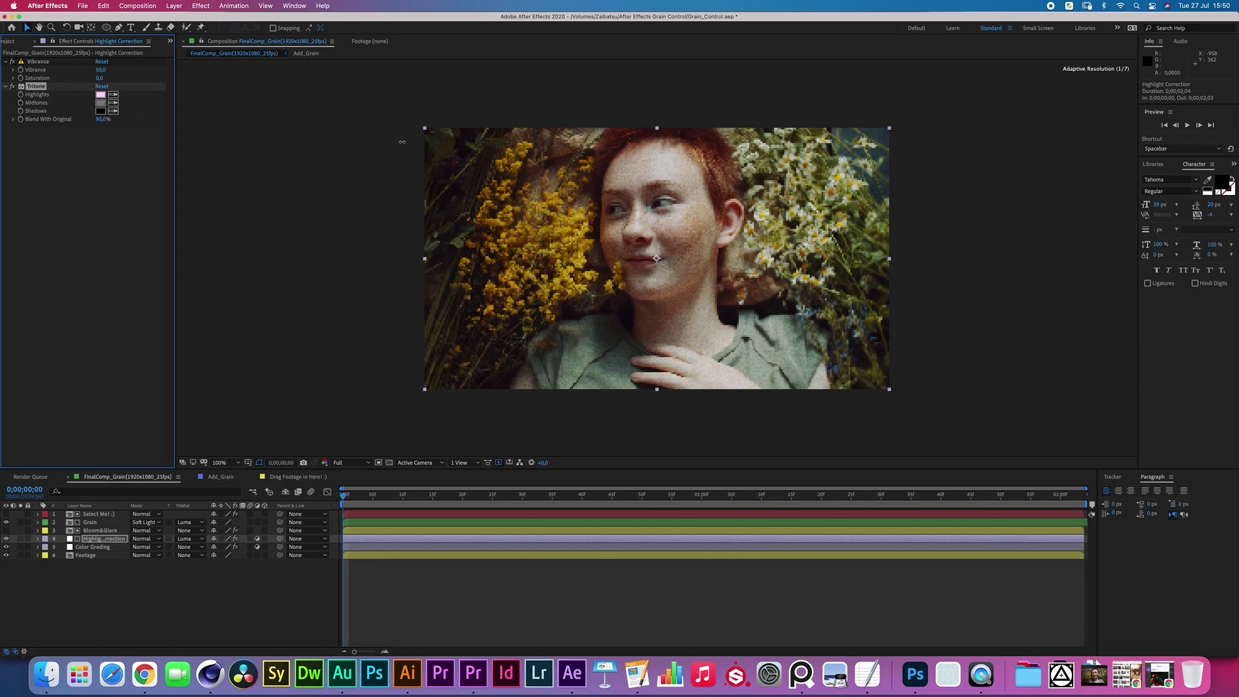
left_click_drag(400, 142, 419, 163)
left_click(259, 596)
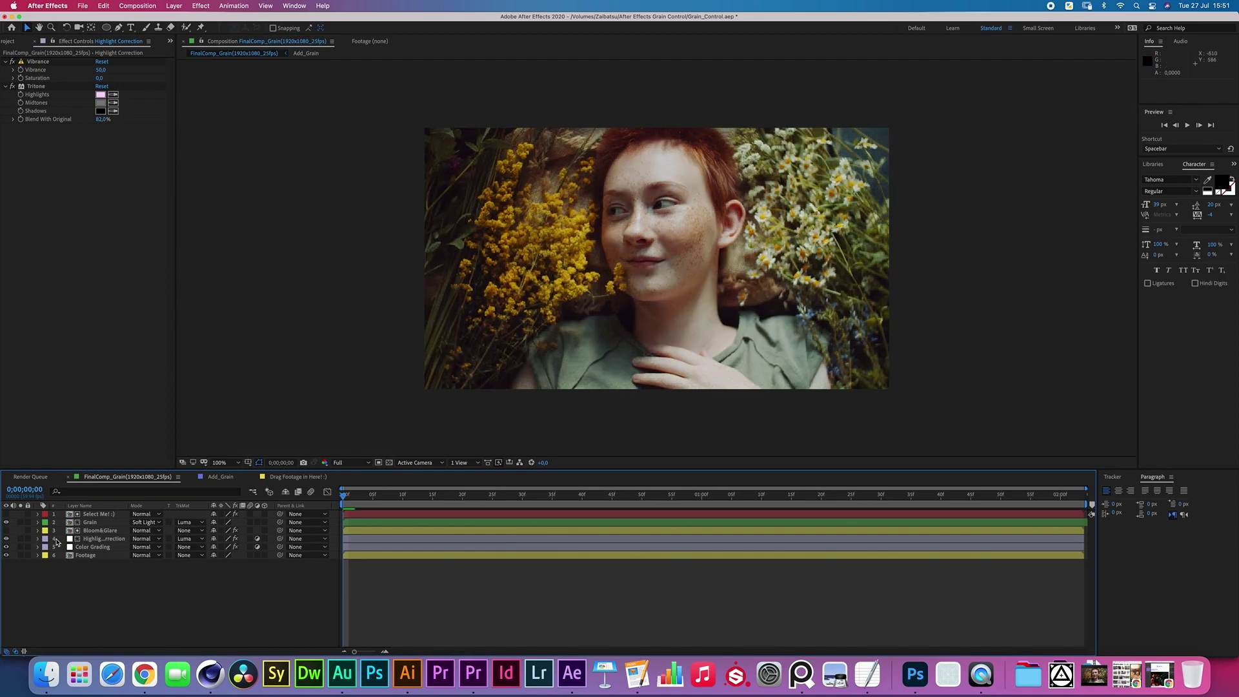
left_click(20, 555)
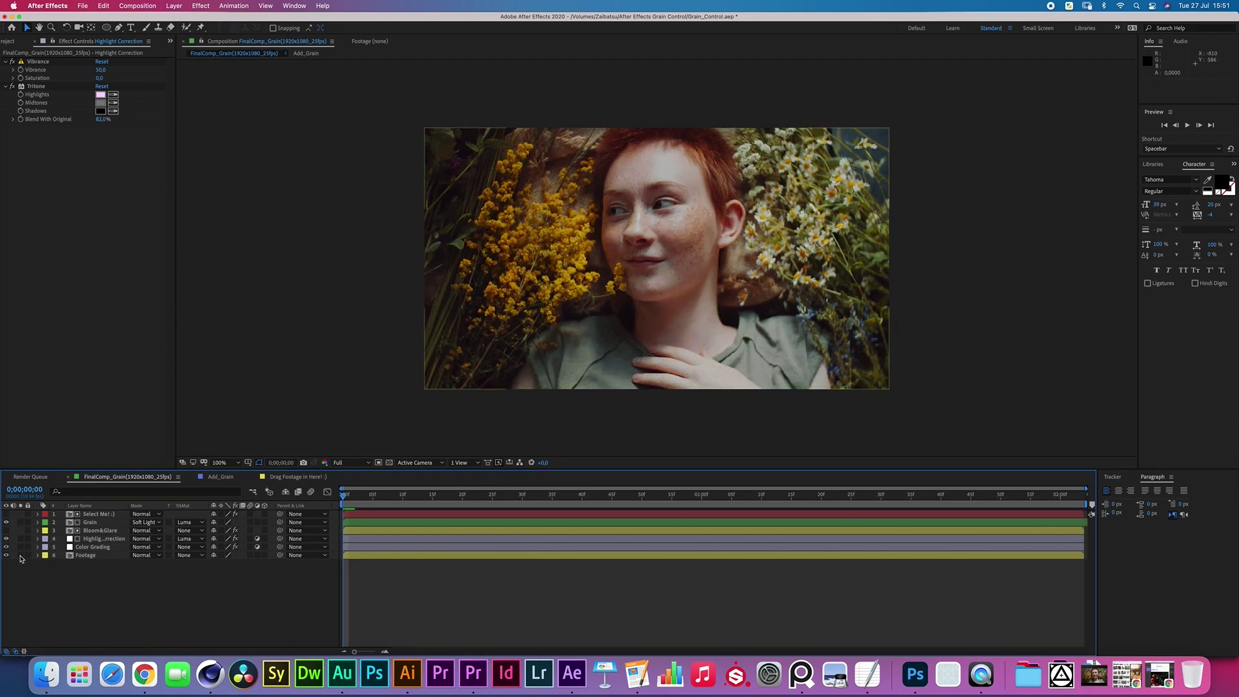
left_click(20, 556)
left_click(20, 556)
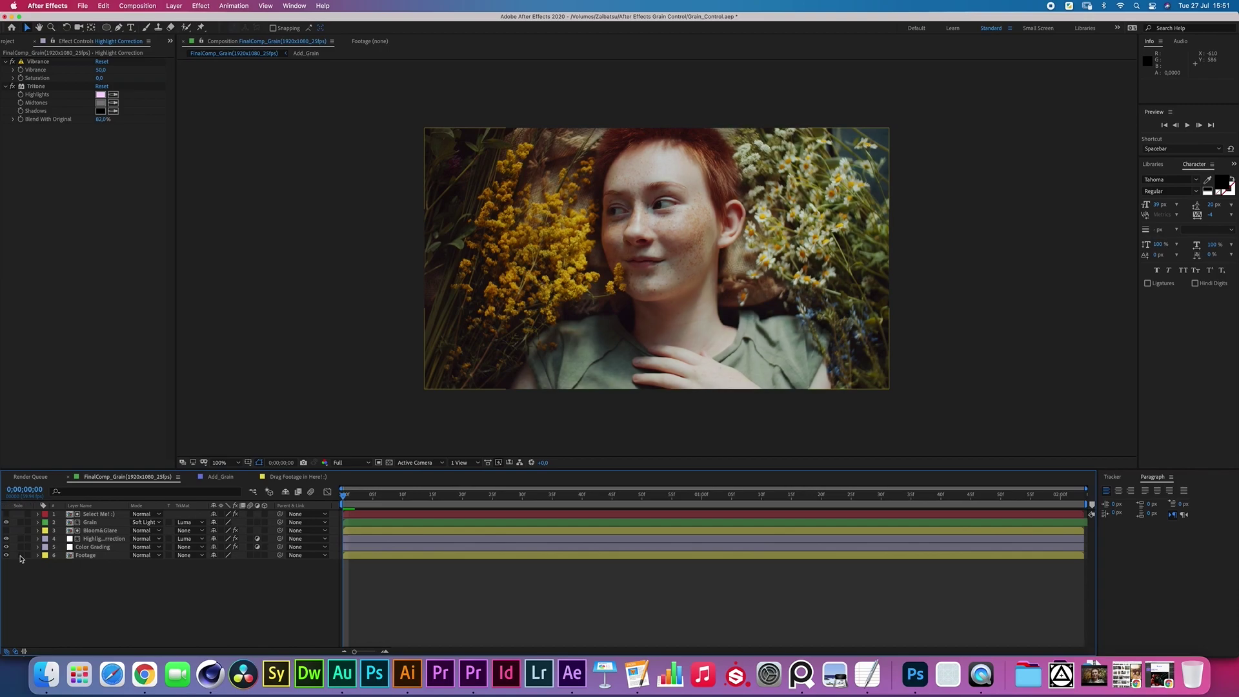
left_click(20, 556)
left_click(20, 556)
left_click(20, 556)
left_click(20, 556)
left_click(20, 555)
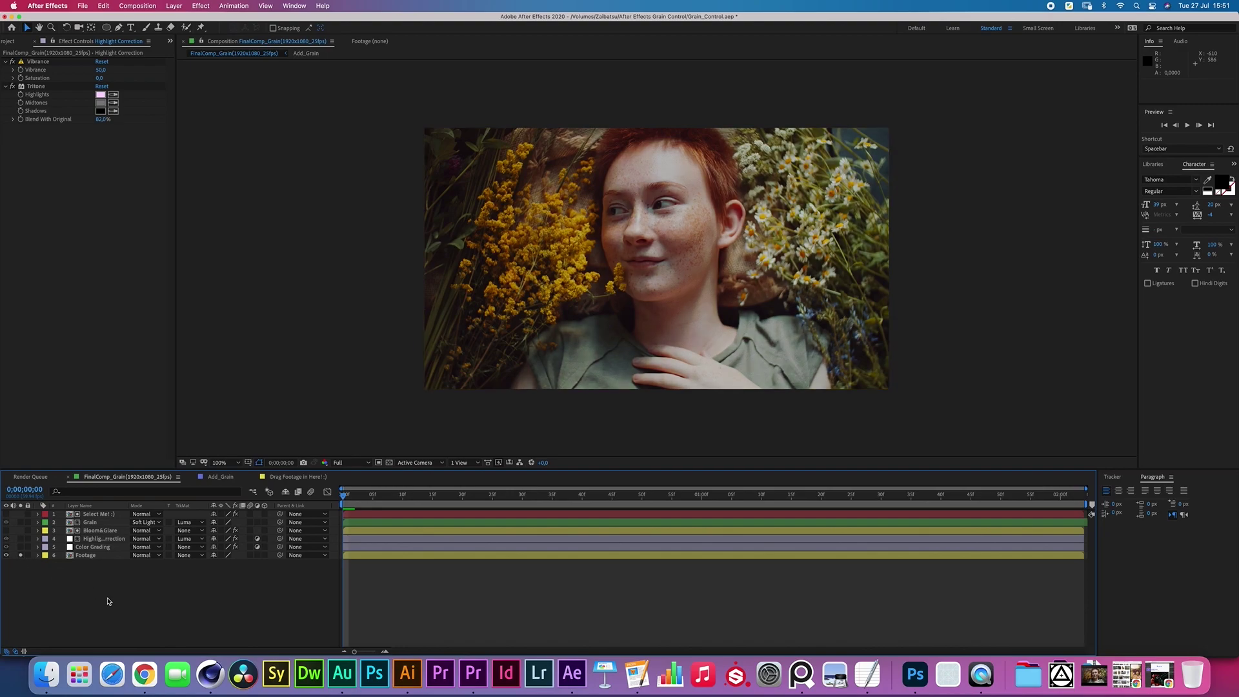
left_click(20, 555)
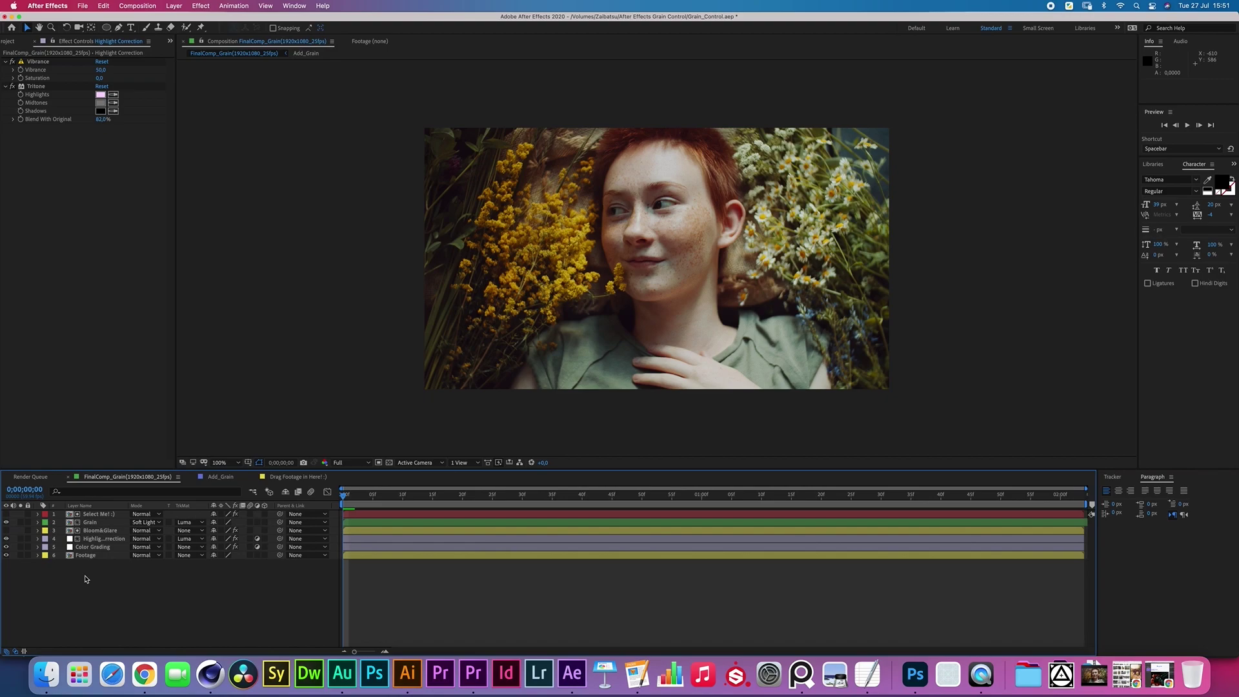
Swap Luma_Channel colours on Select Me! :) and set Grain_Control input white 1.0, input black 0.3725.
left_click(95, 514)
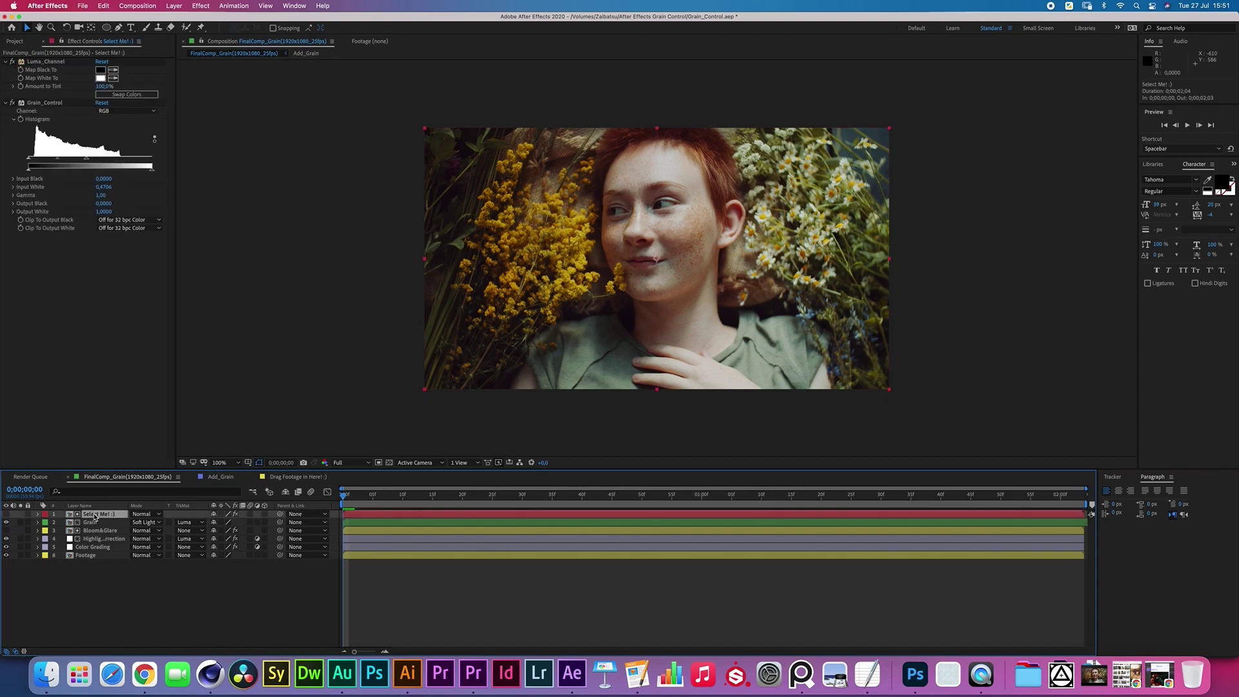
left_click(127, 94)
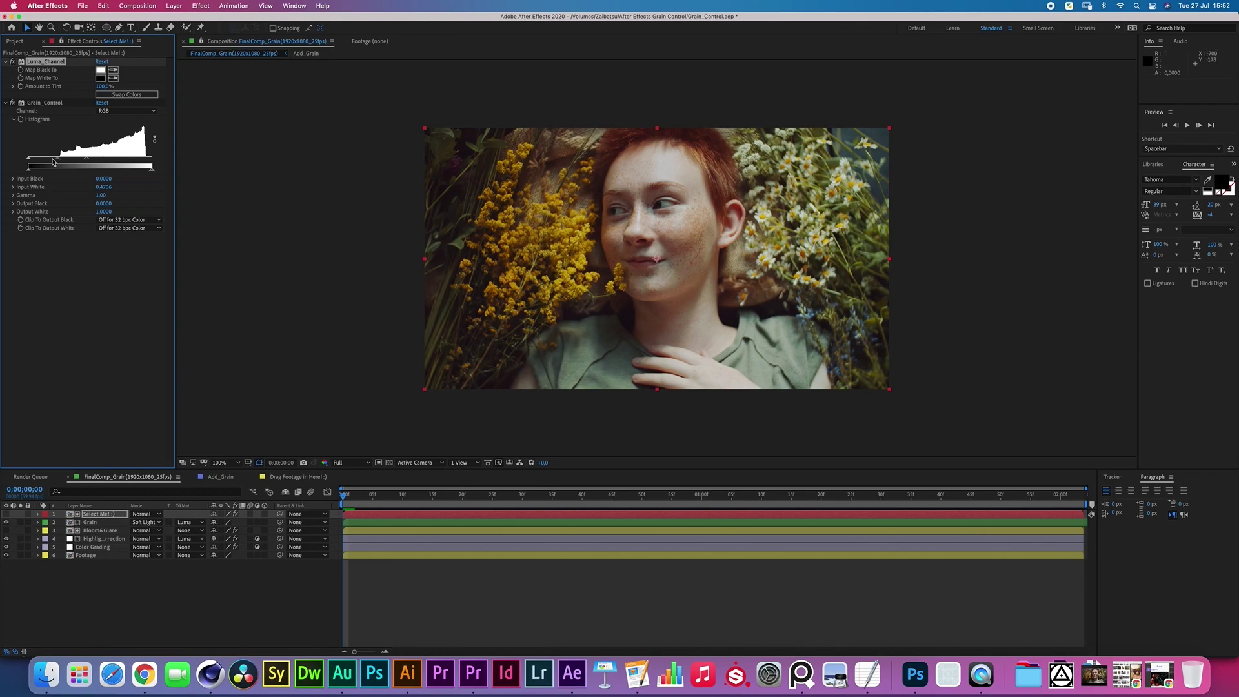
left_click(153, 161)
left_click_drag(153, 161, 176, 161)
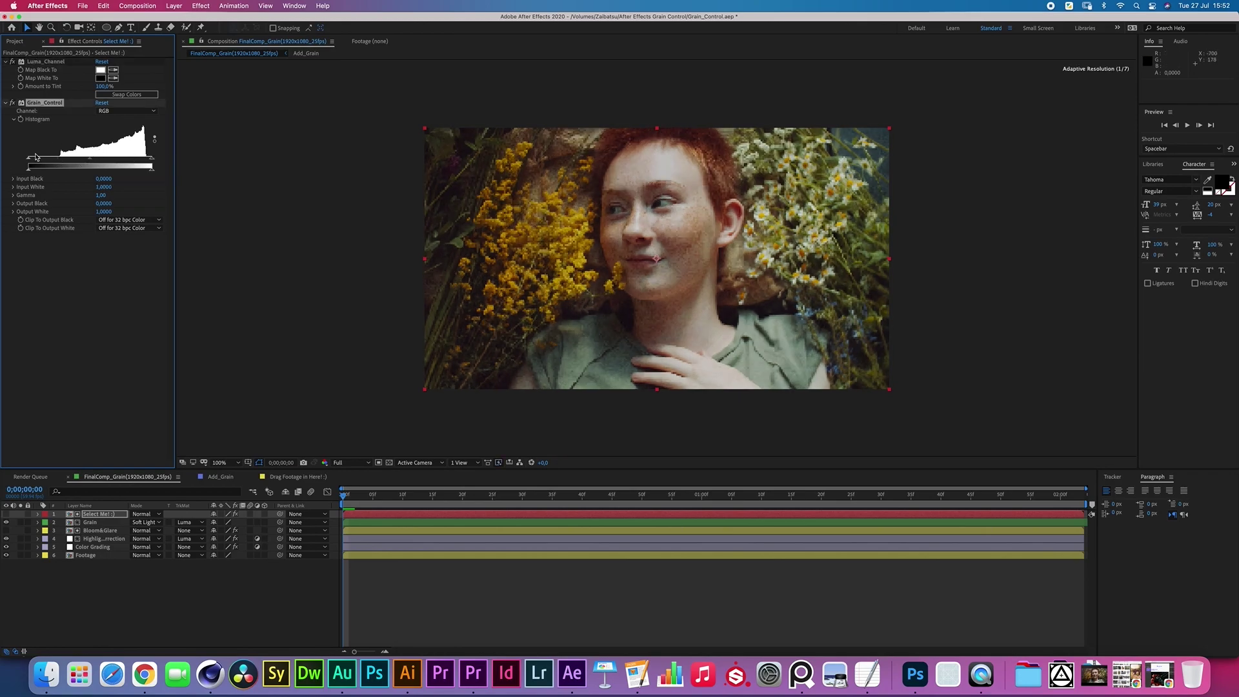
left_click_drag(29, 160, 75, 160)
Zoom in on the face to check the grain, then return to 100%.
key("period")
key("period")
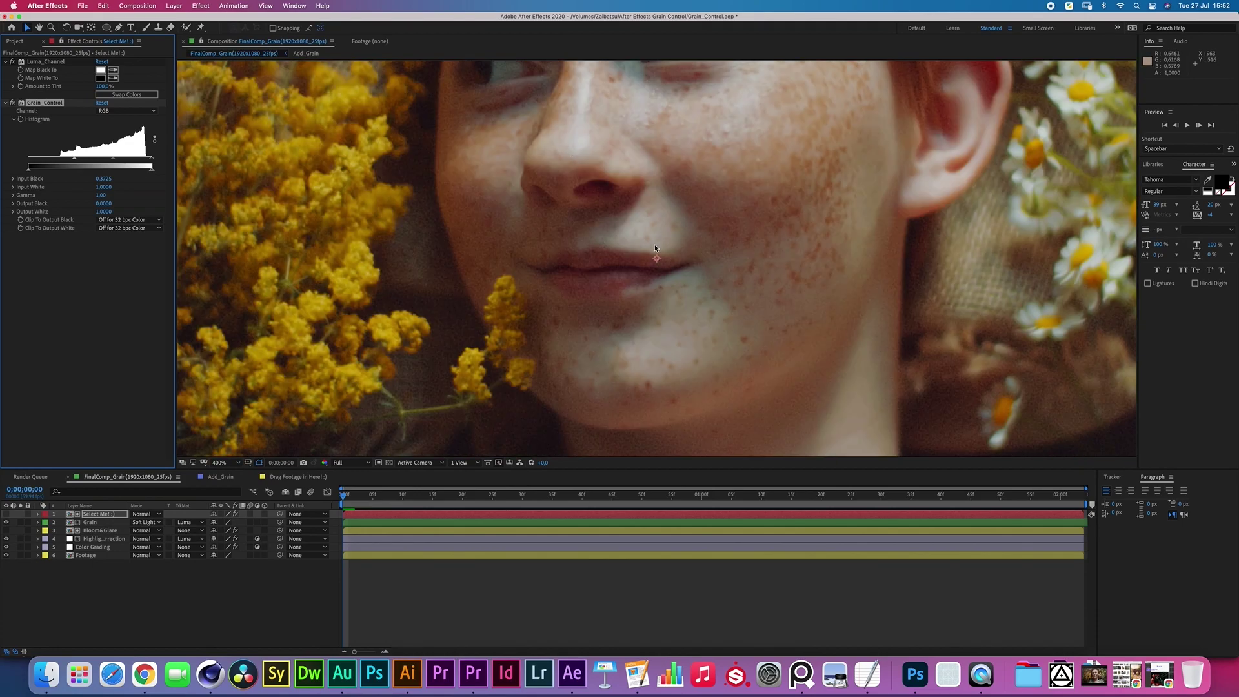
key("comma")
key("comma")
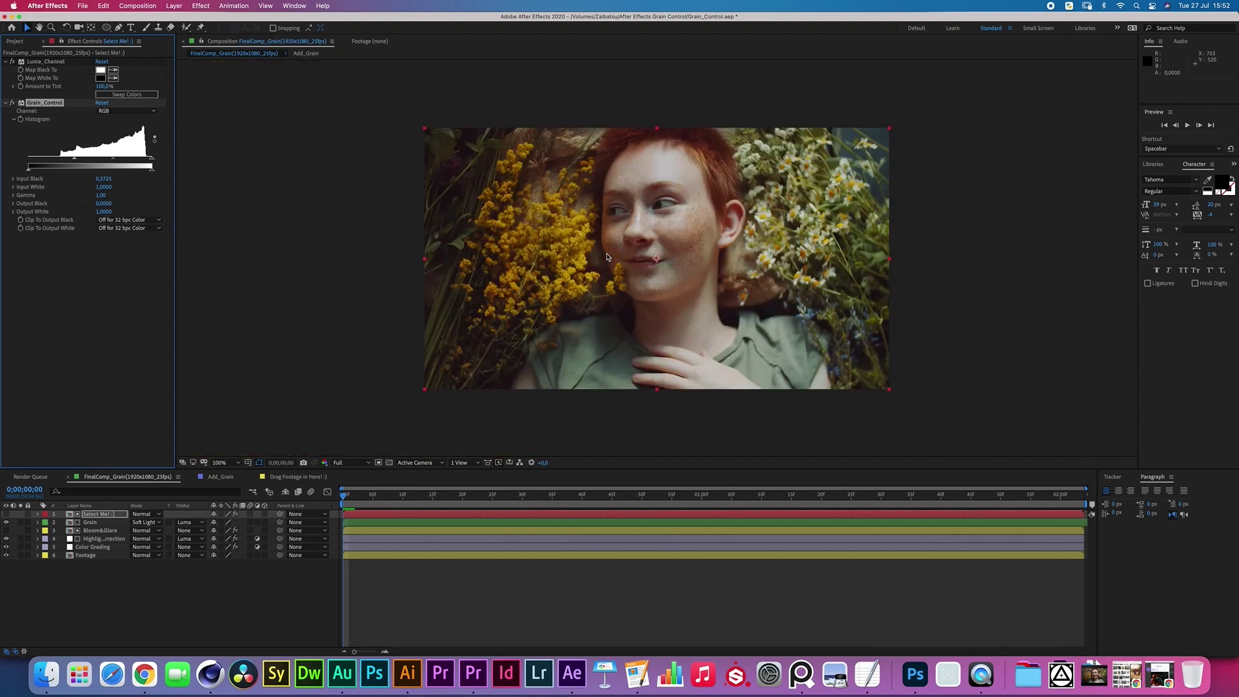
key("period")
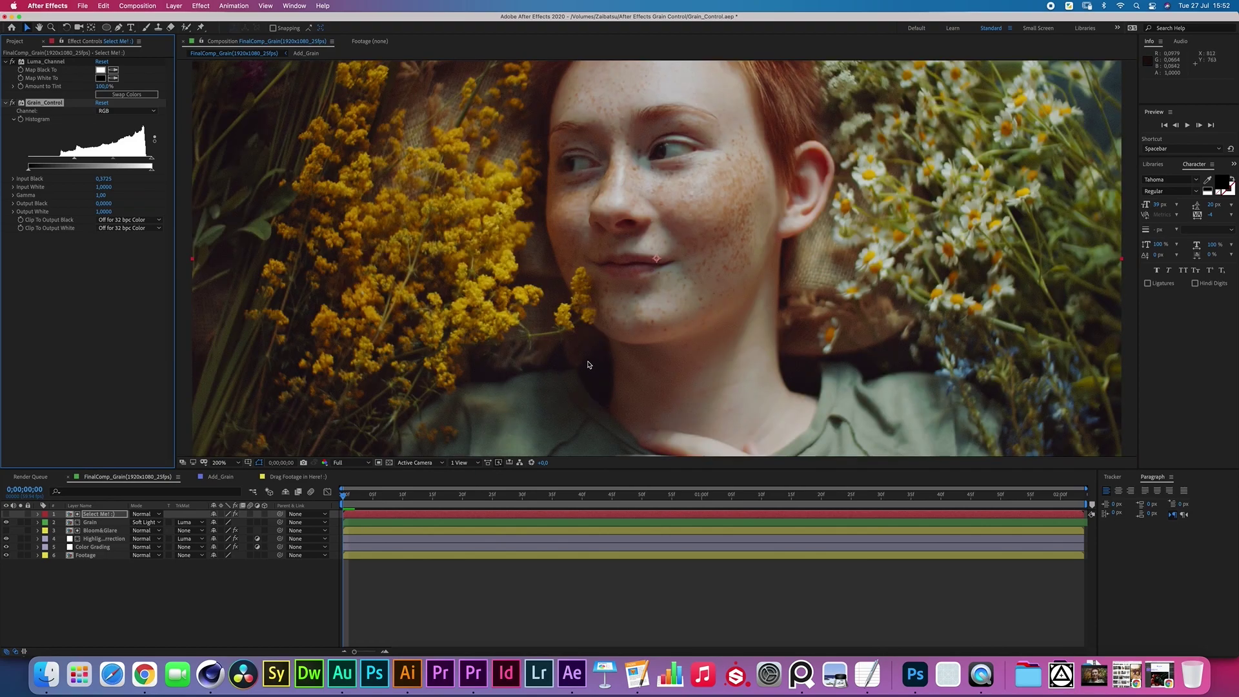
left_click(571, 336)
key("comma")
key("comma")
key("period")
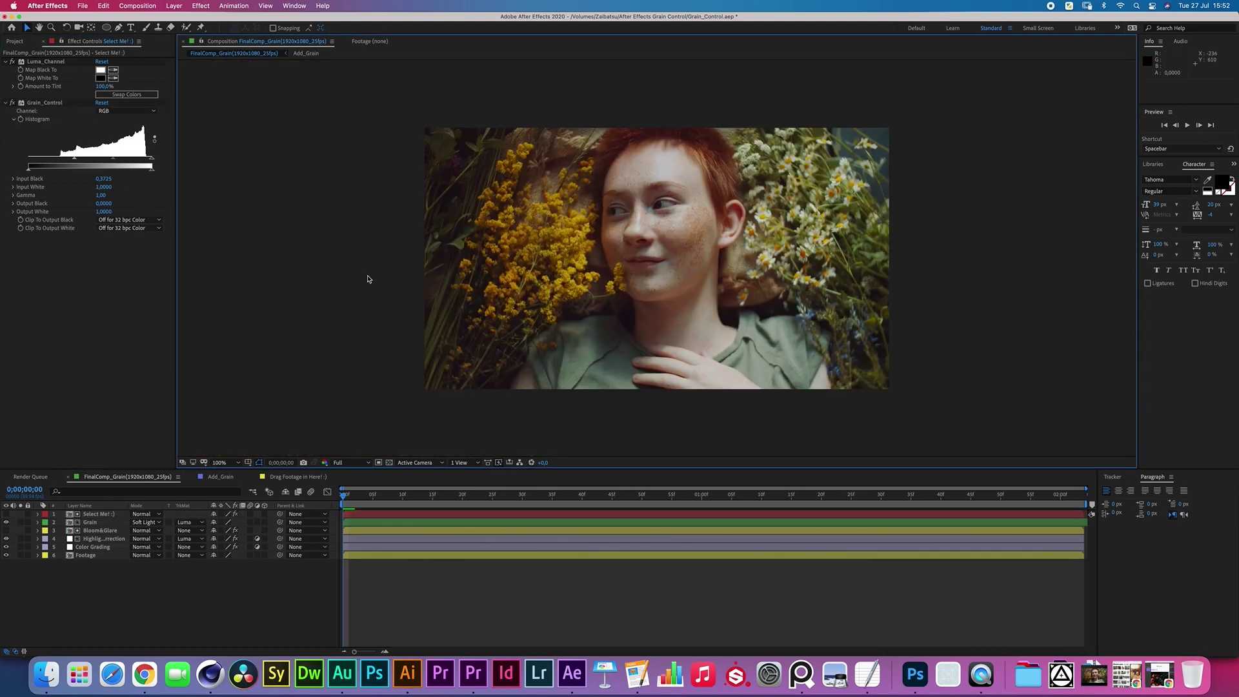